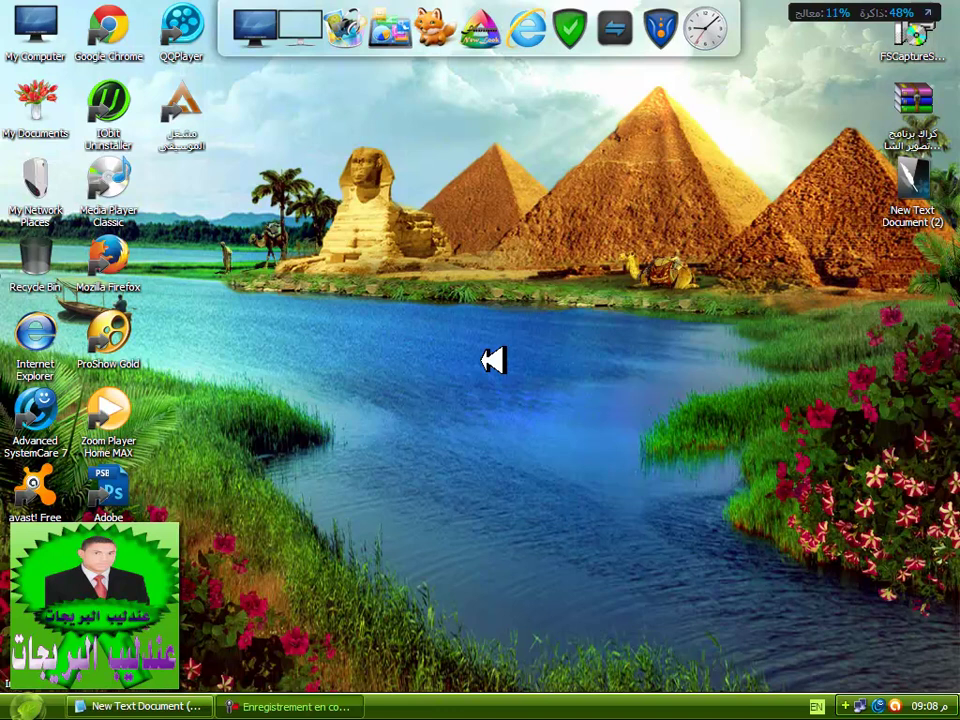
right_click(456, 216)
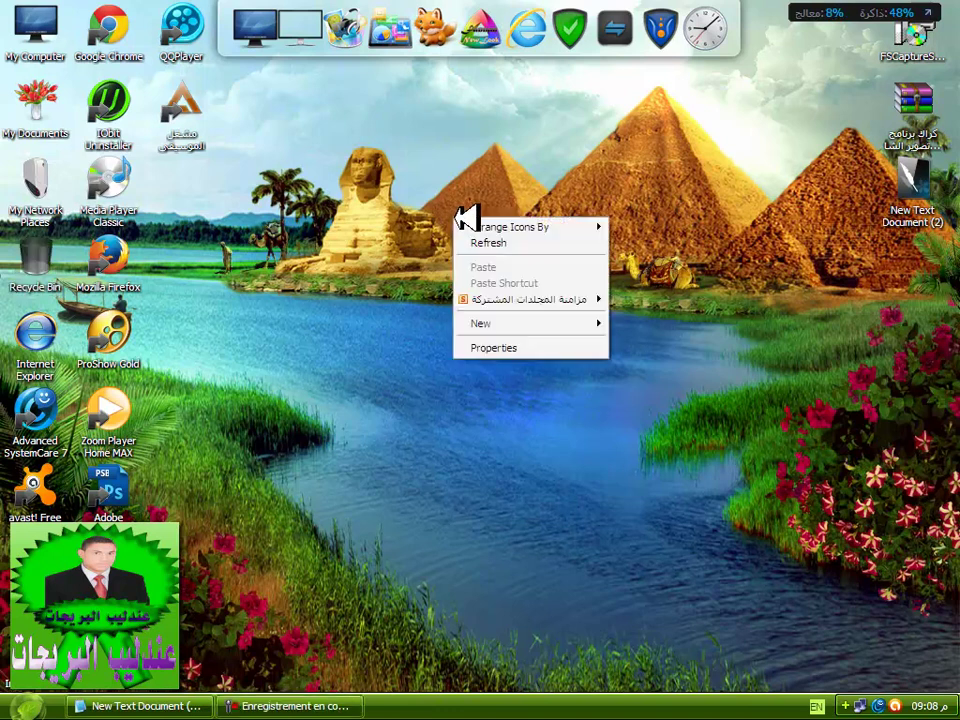
click(507, 240)
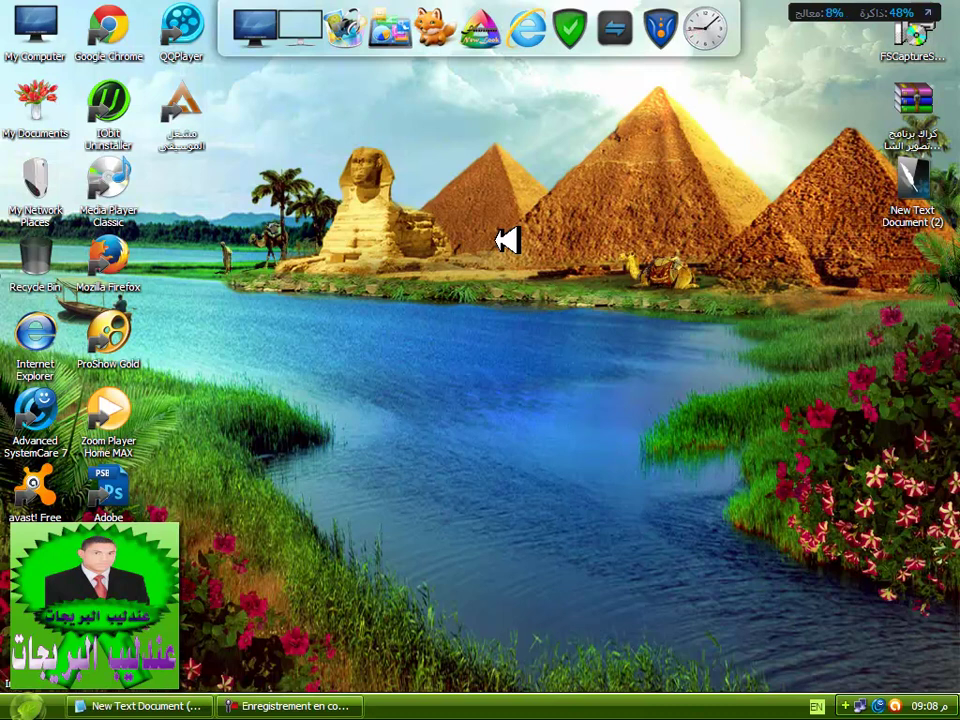
right_click(679, 146)
click(683, 168)
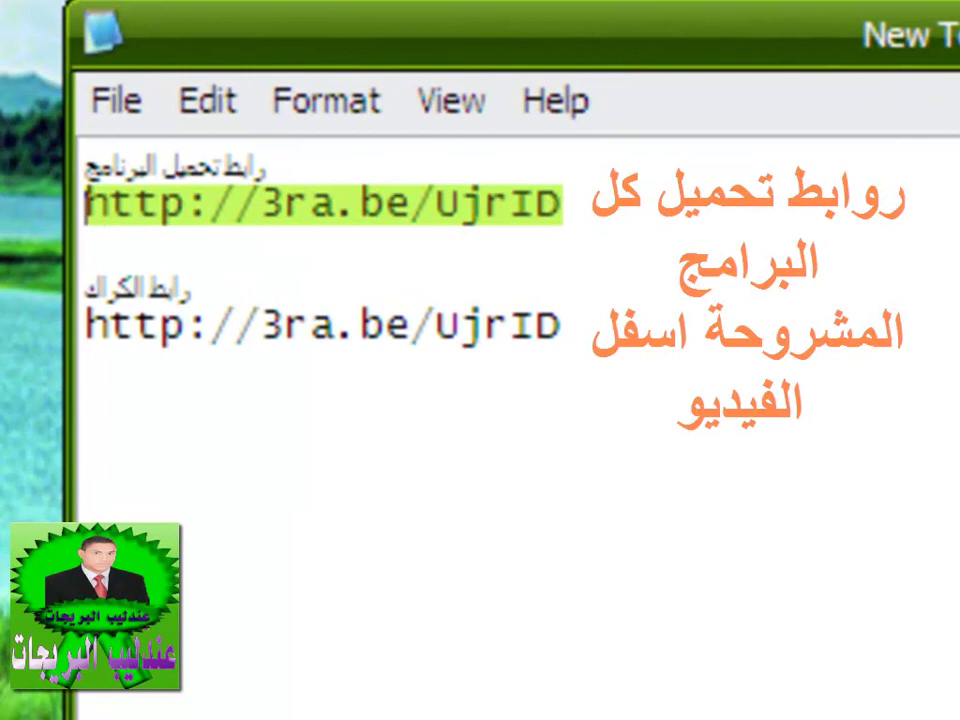
right_click(401, 204)
click(525, 360)
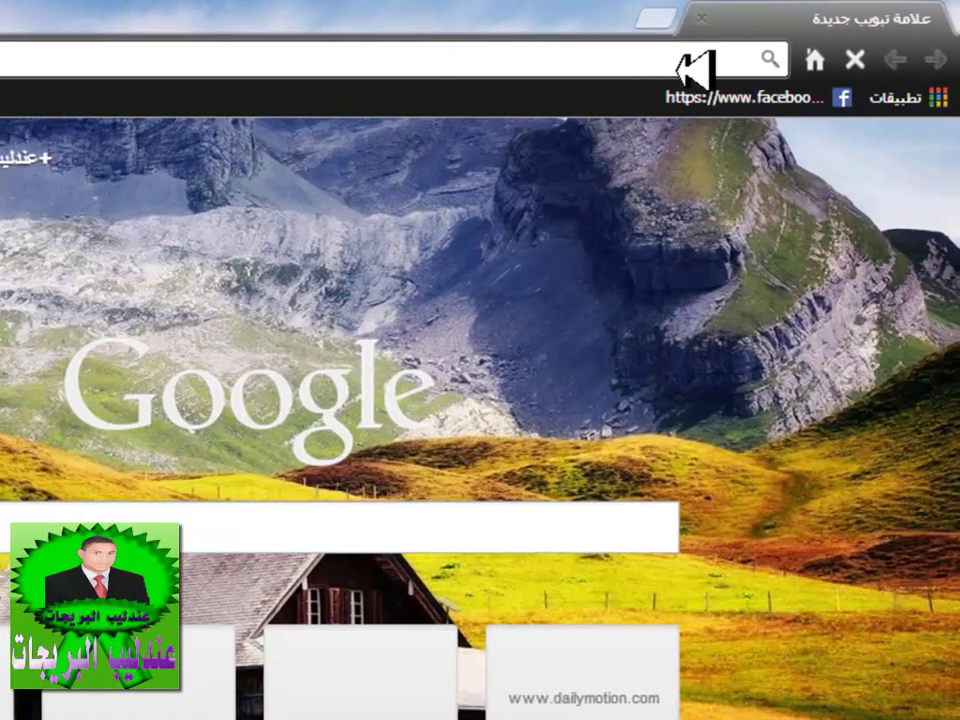
right_click(700, 60)
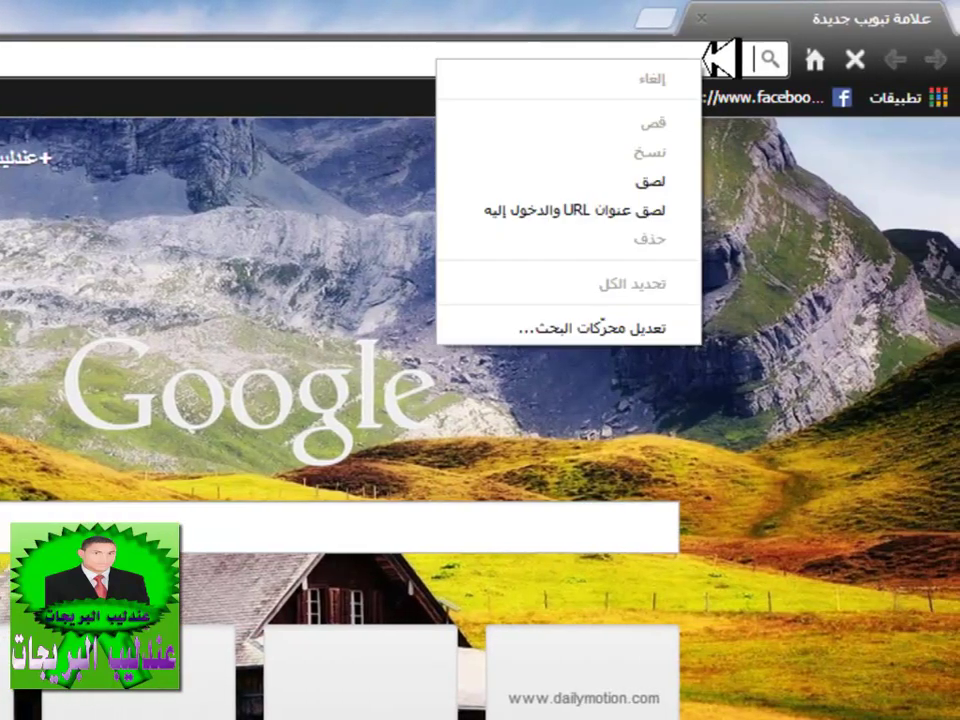
click(678, 182)
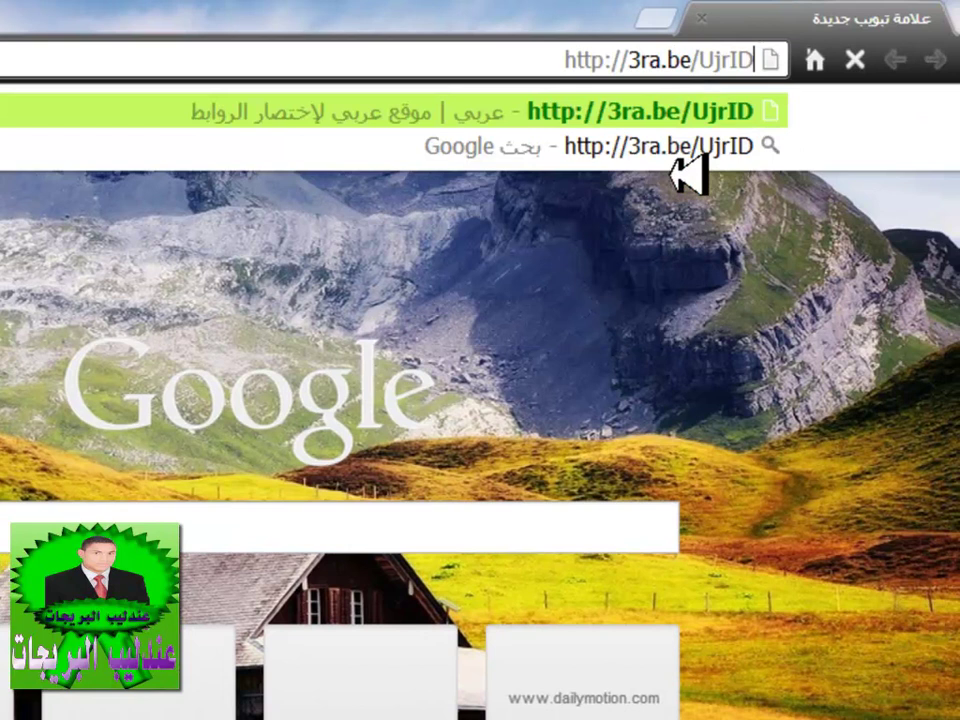
key(Return)
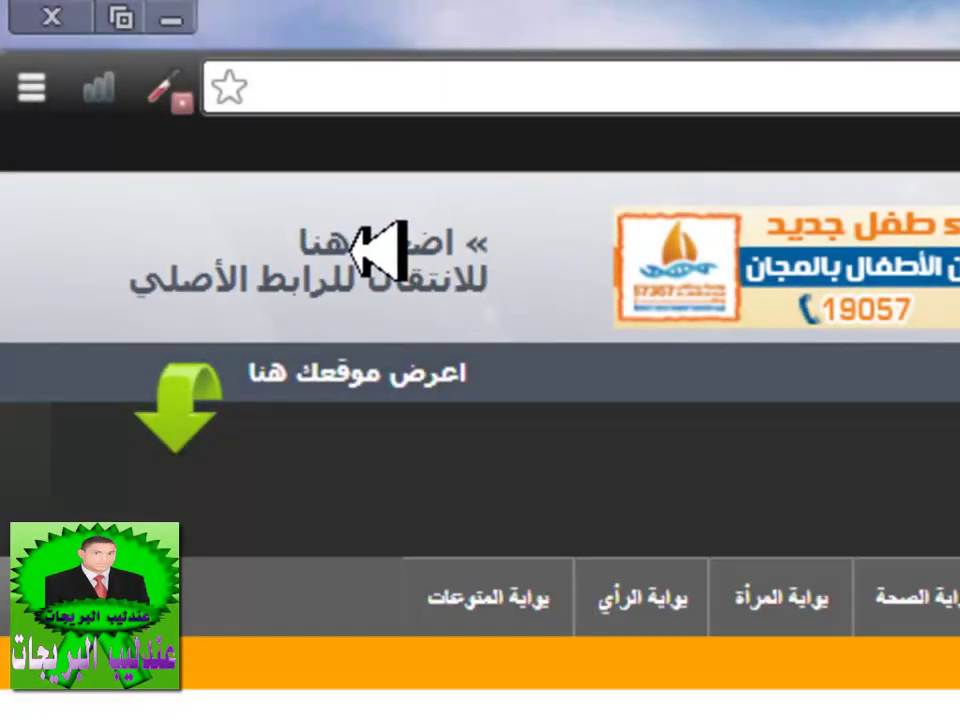
- Continue from the link shortener's ad page to the original link, closing the pop-up window
click(350, 245)
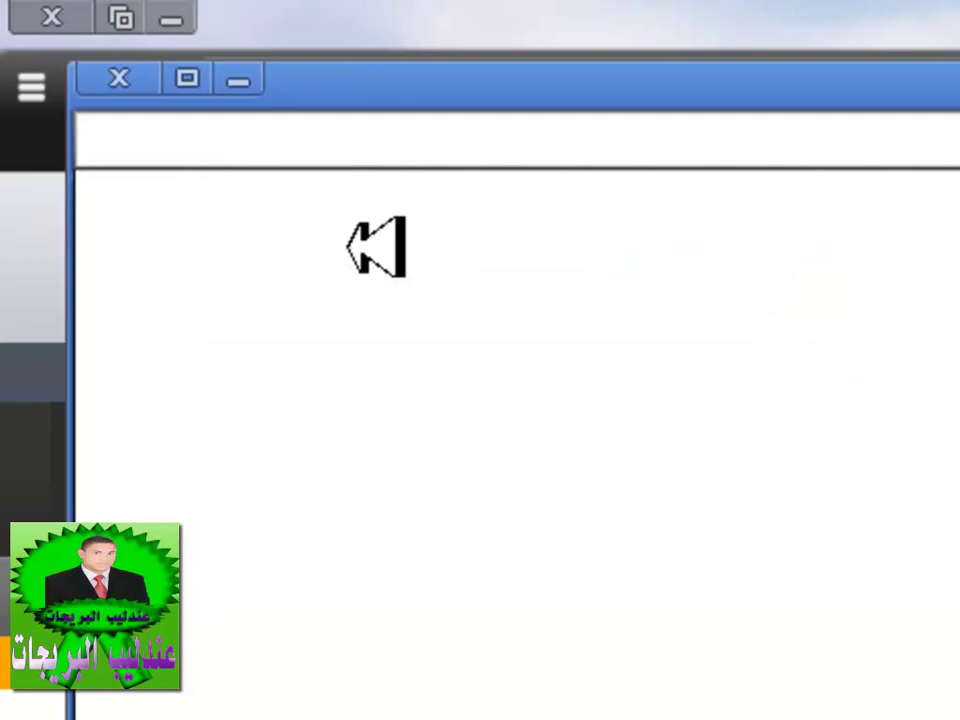
click(120, 80)
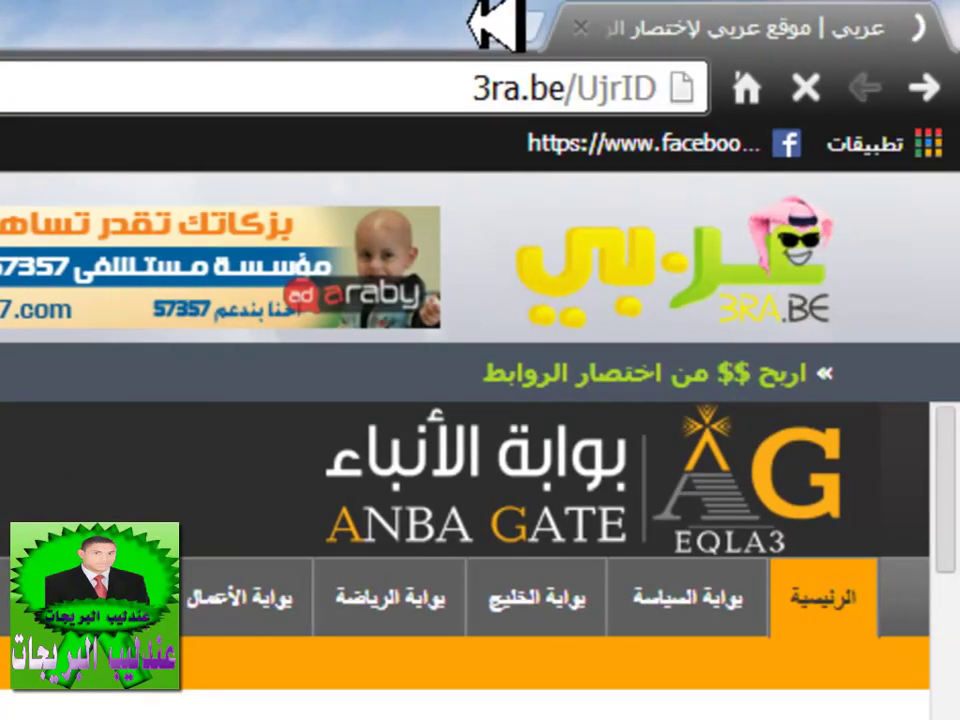
click(418, 251)
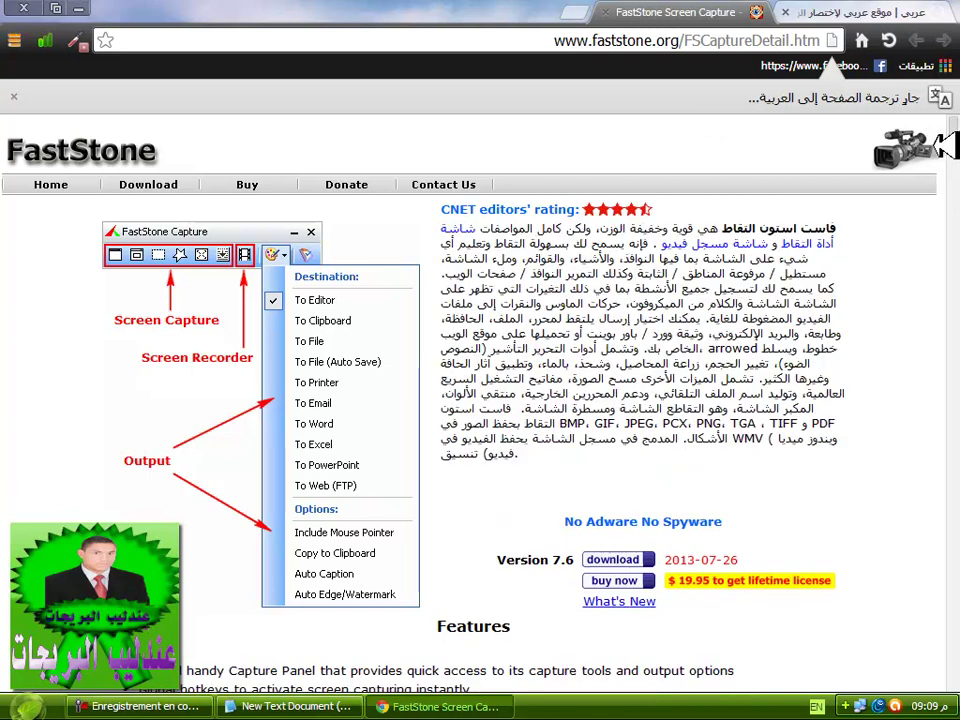
- Look over the FastStone Capture product page and open the download page for version 7.6
scroll(728, 317, down, 4)
scroll(728, 317, up, 4)
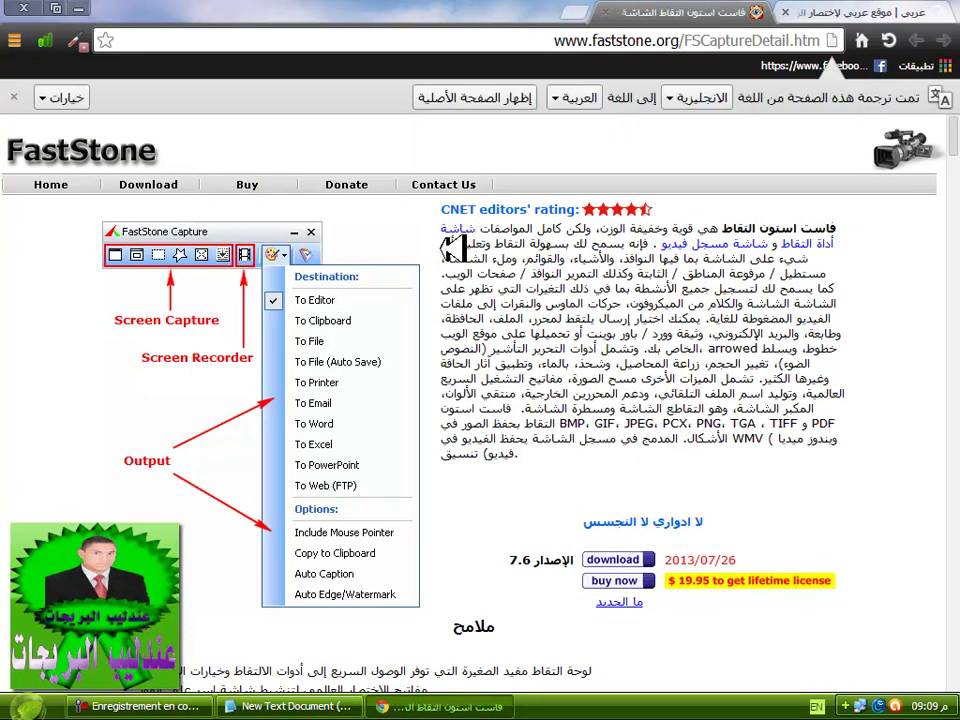
scroll(362, 287, down, 3)
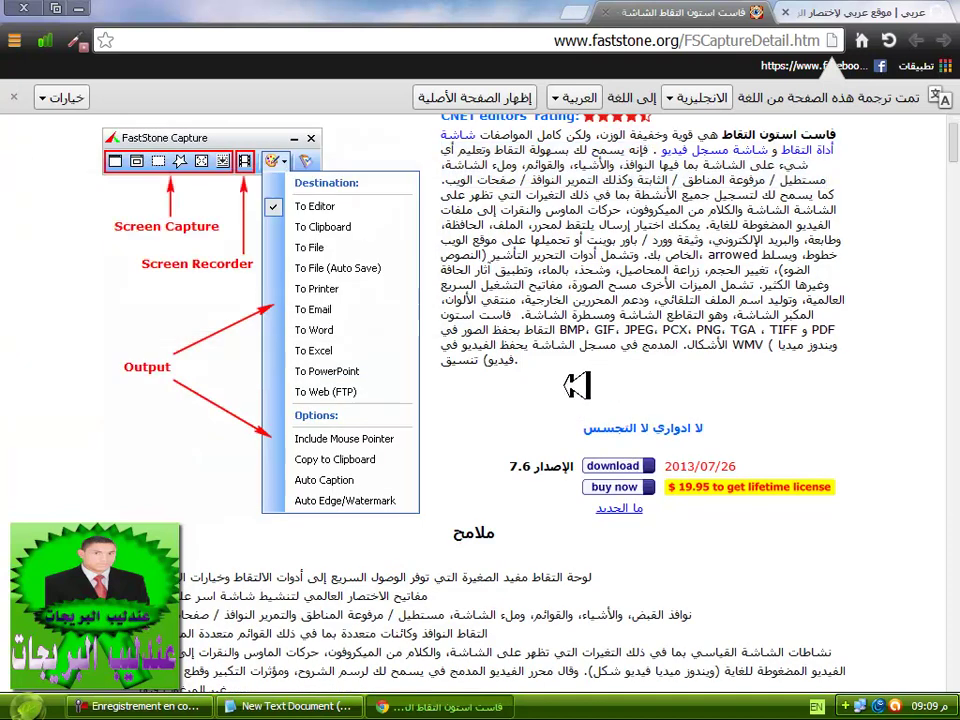
scroll(362, 287, up, 3)
scroll(512, 465, down, 1)
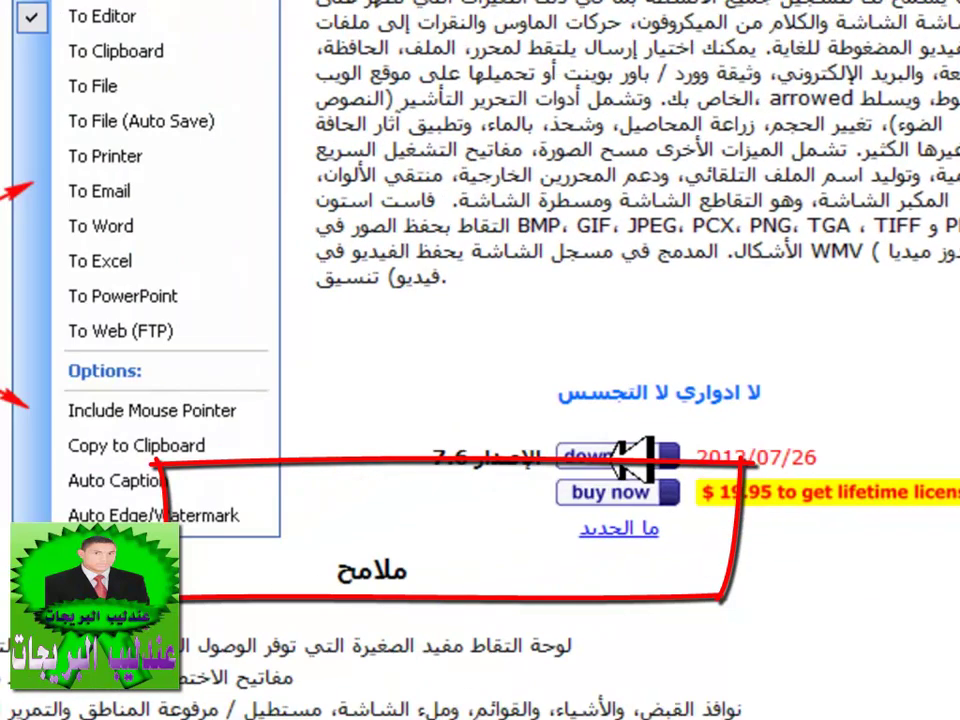
click(445, 506)
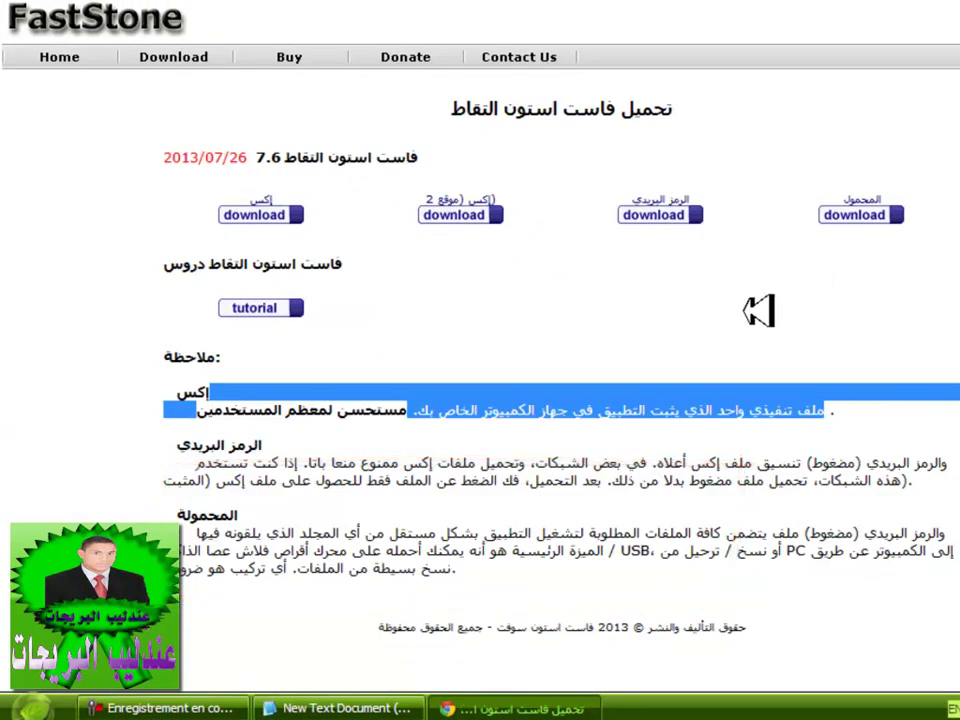
- Start downloading the EXE installer of FastStone Capture 7.6 and minimize the browser
click(703, 287)
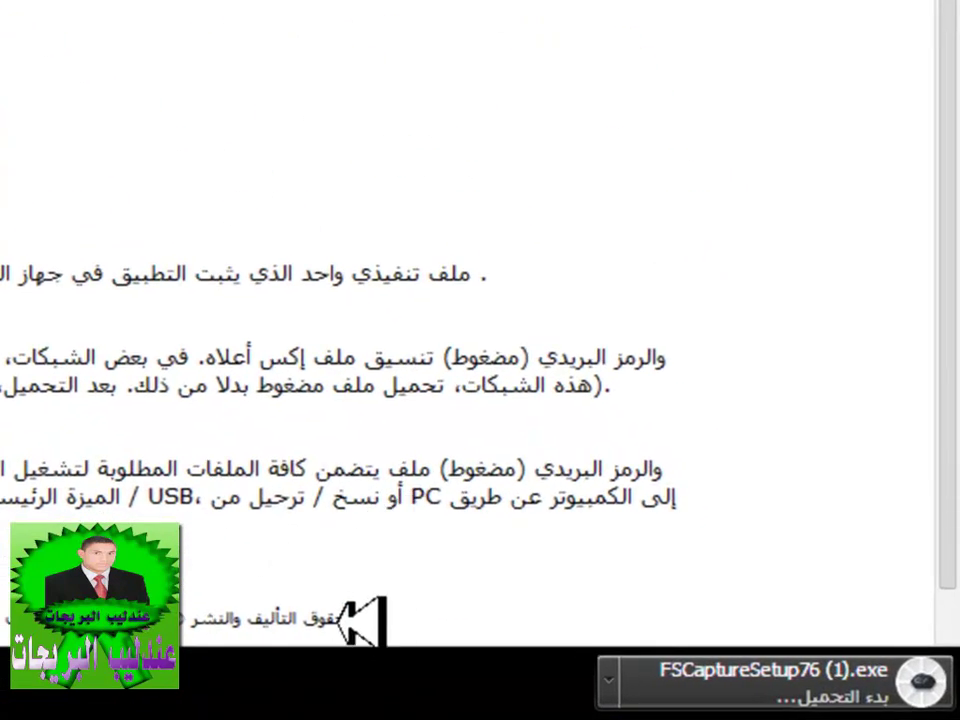
mouse_move(340, 617)
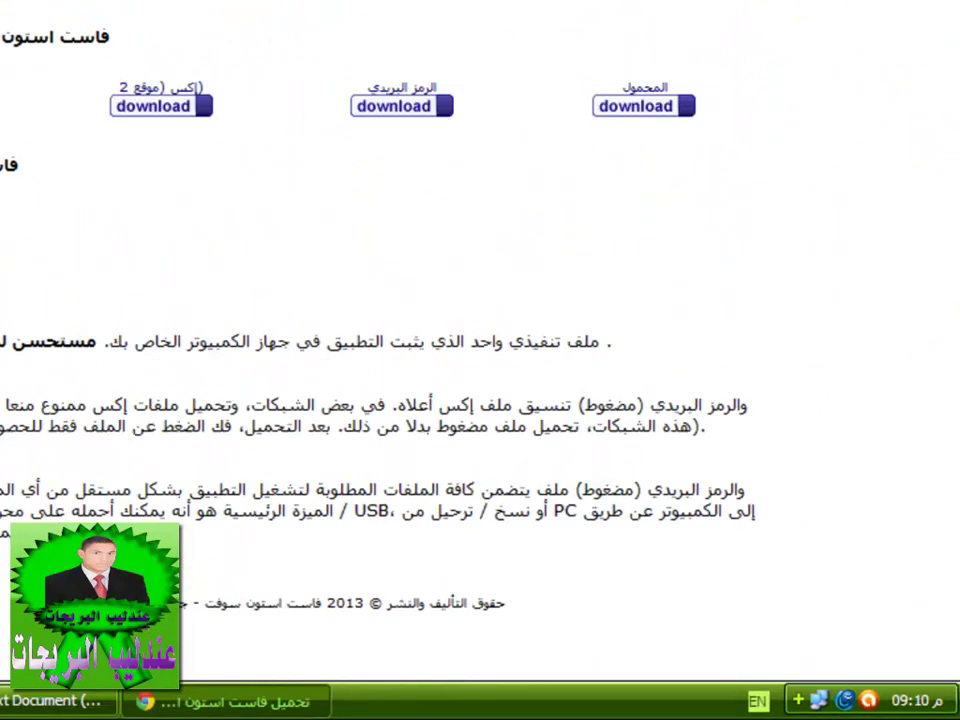
click(85, 10)
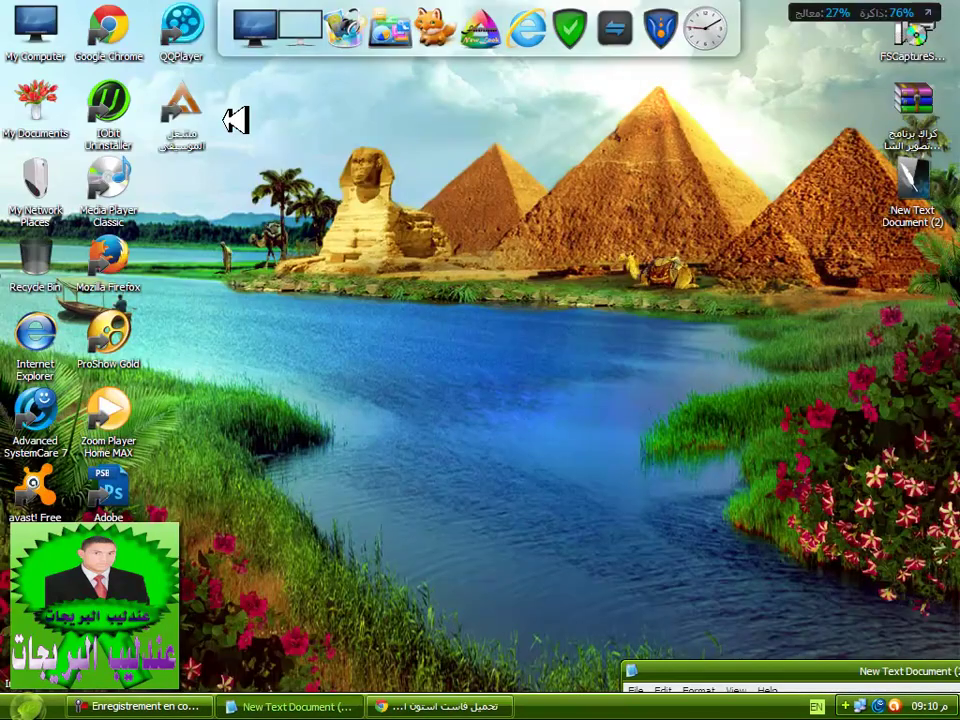
- Refresh the desktop and move the FSCaptureSetup76 installer to the open area over the sphinx
right_click(429, 103)
click(514, 130)
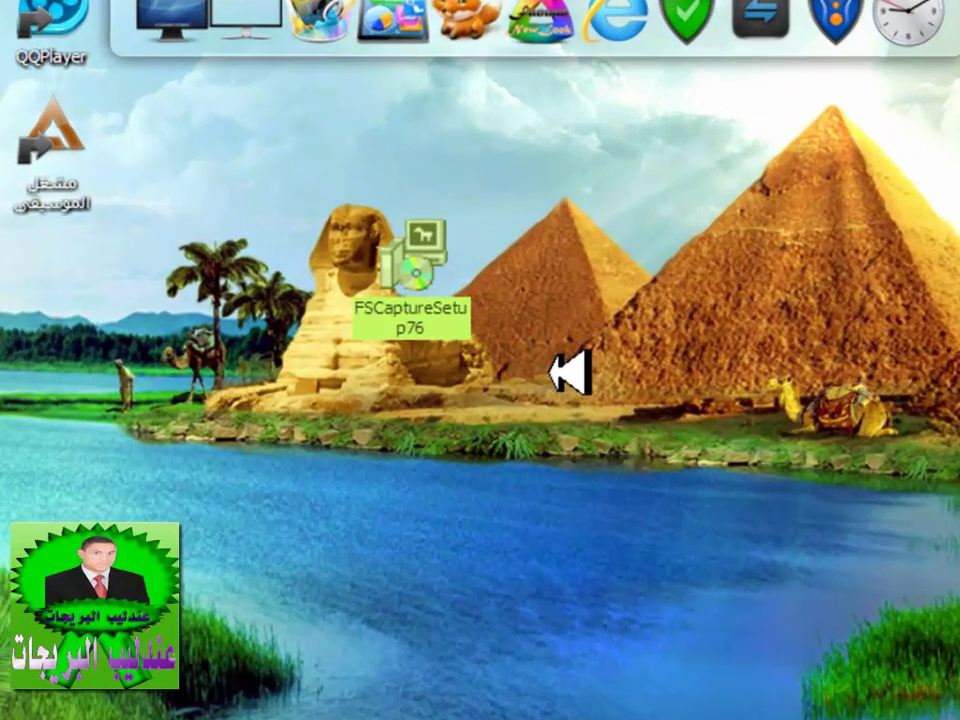
drag(516, 158, 320, 279)
drag(232, 497, 225, 560)
click(283, 617)
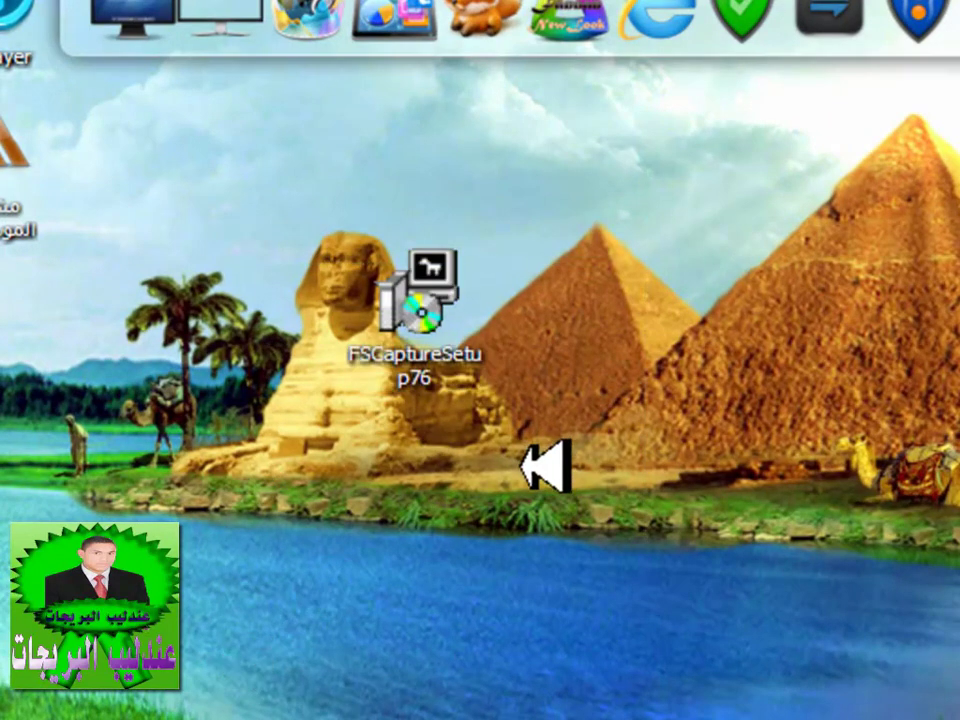
- Run the FSCaptureSetup76 installer, accept the license agreement and complete the FastStone Capture 7.6 installation
click(446, 278)
double_click(446, 278)
click(675, 643)
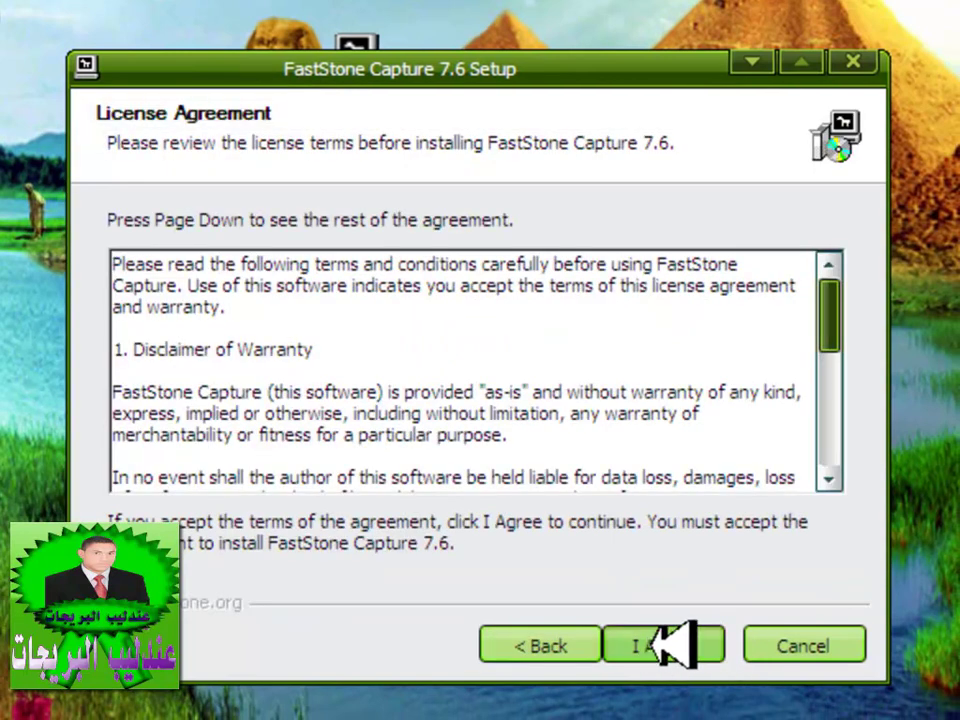
click(668, 645)
click(670, 643)
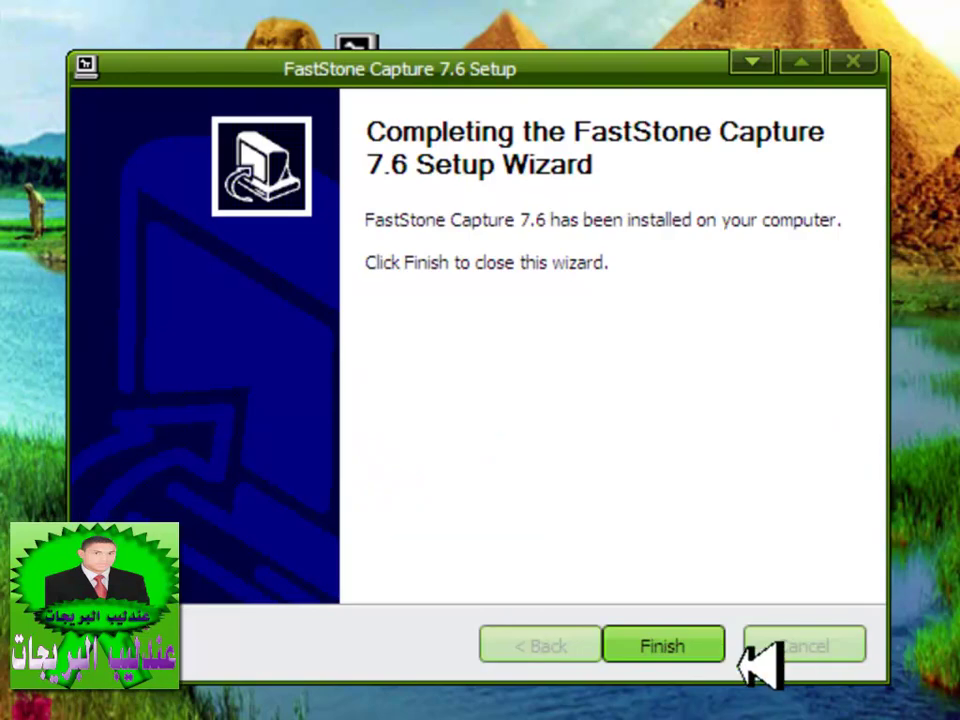
click(700, 646)
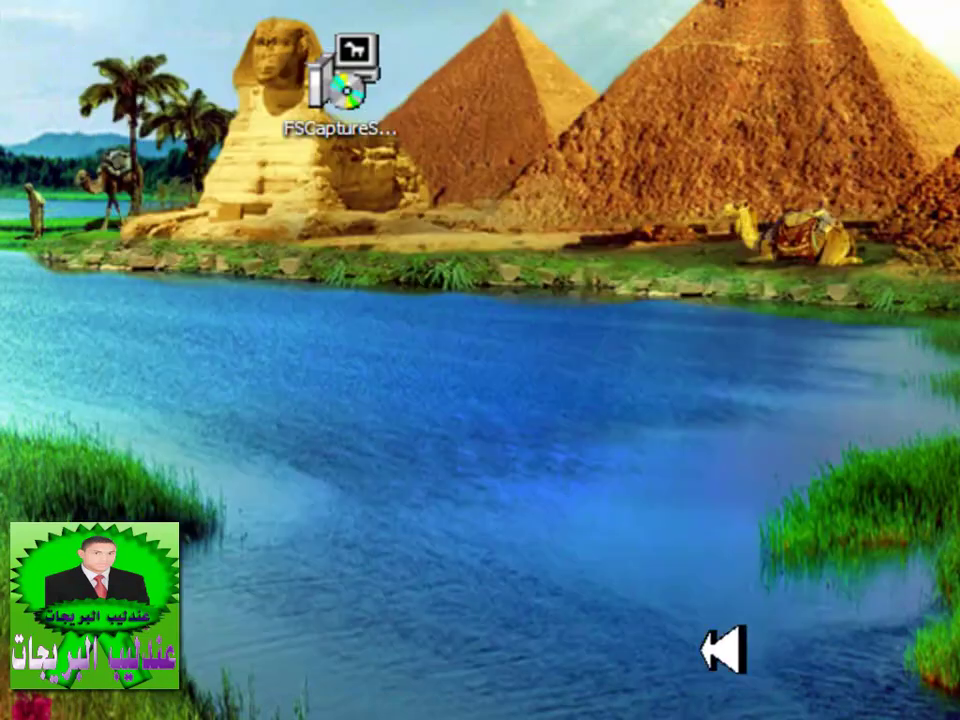
- Reposition the FastStone Capture shortcut on the desktop, launch the program and move its trial notice aside
drag(504, 413, 82, 310)
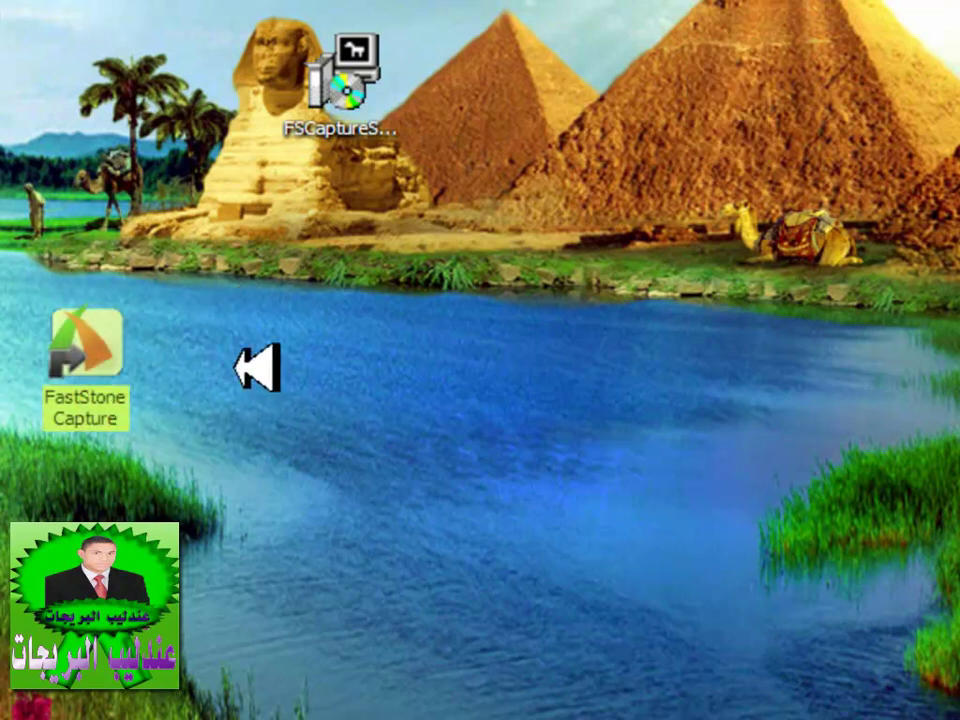
key(Return)
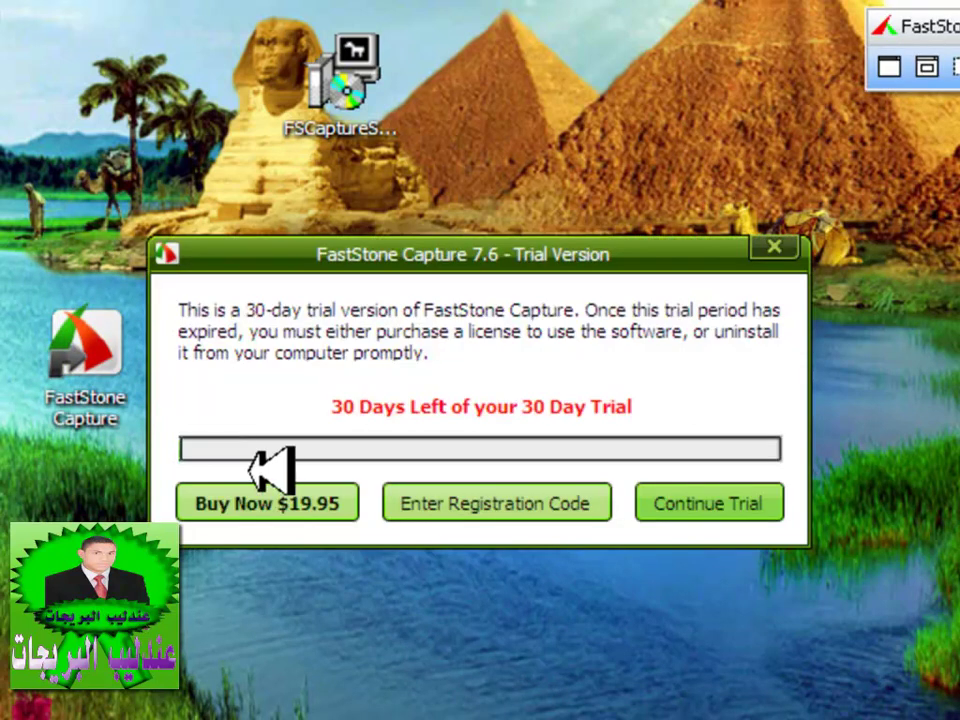
drag(432, 258, 440, 0)
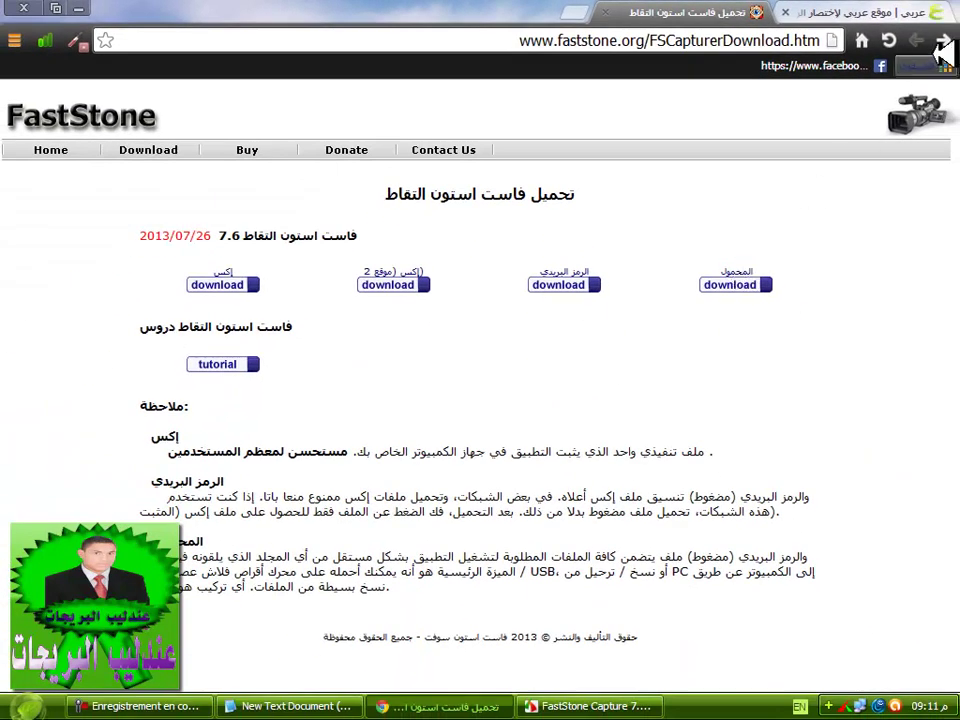
- Go back one page in the browser, and continue the FastStone Capture trial after viewing the registration form
click(943, 42)
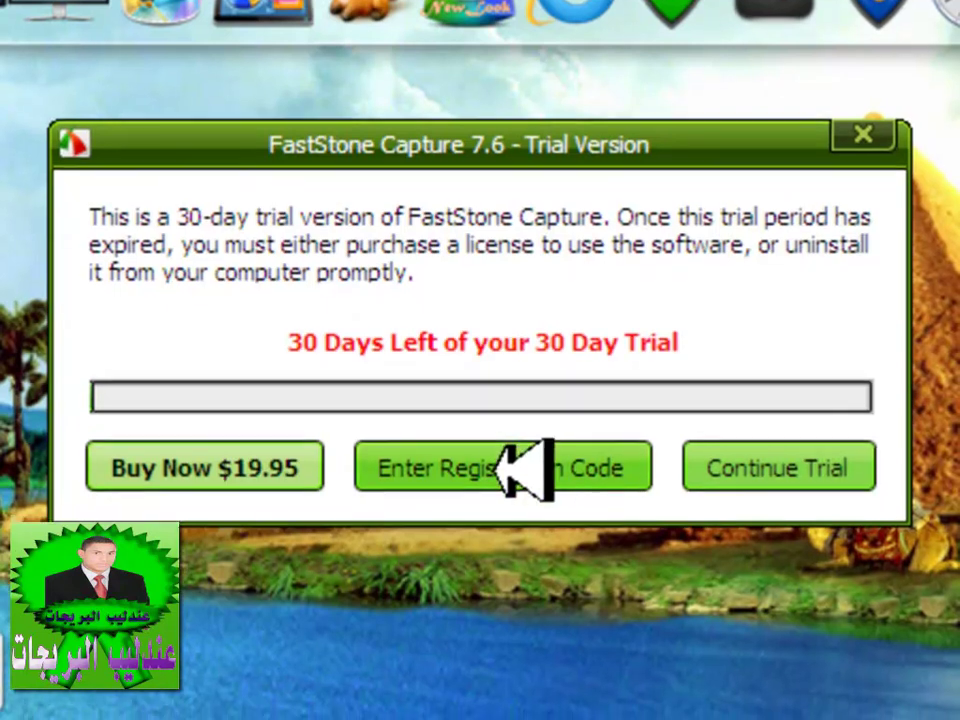
click(505, 479)
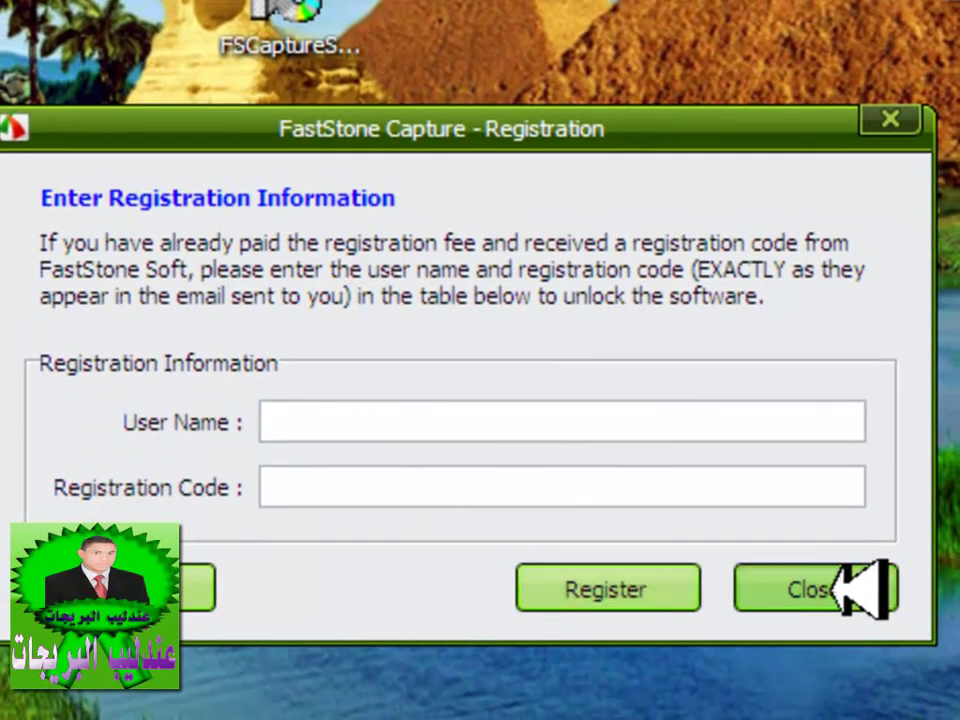
click(845, 590)
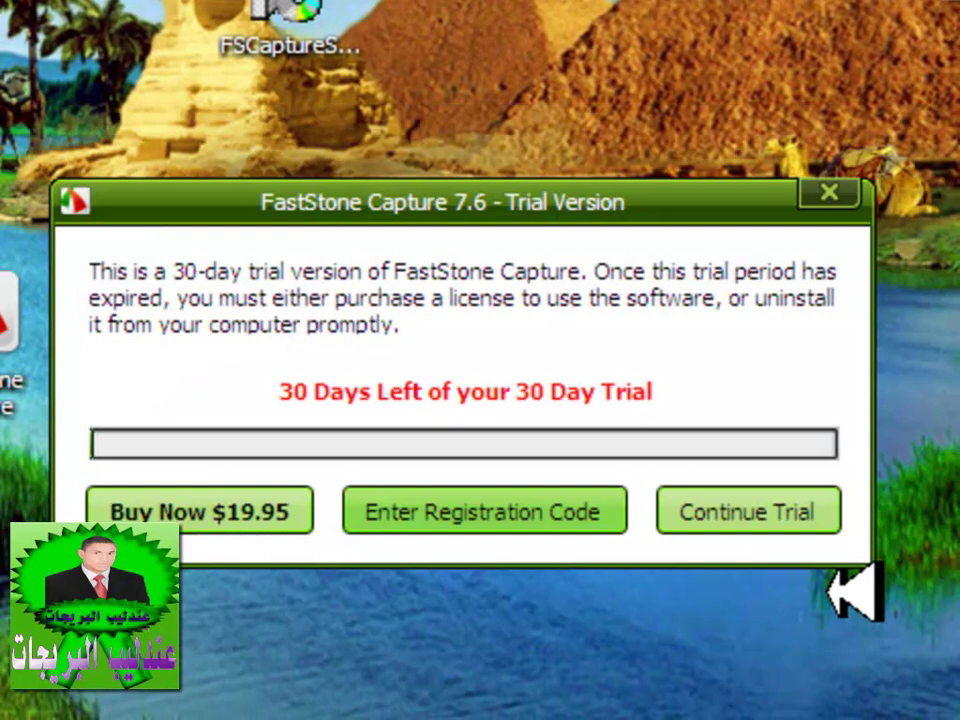
click(775, 510)
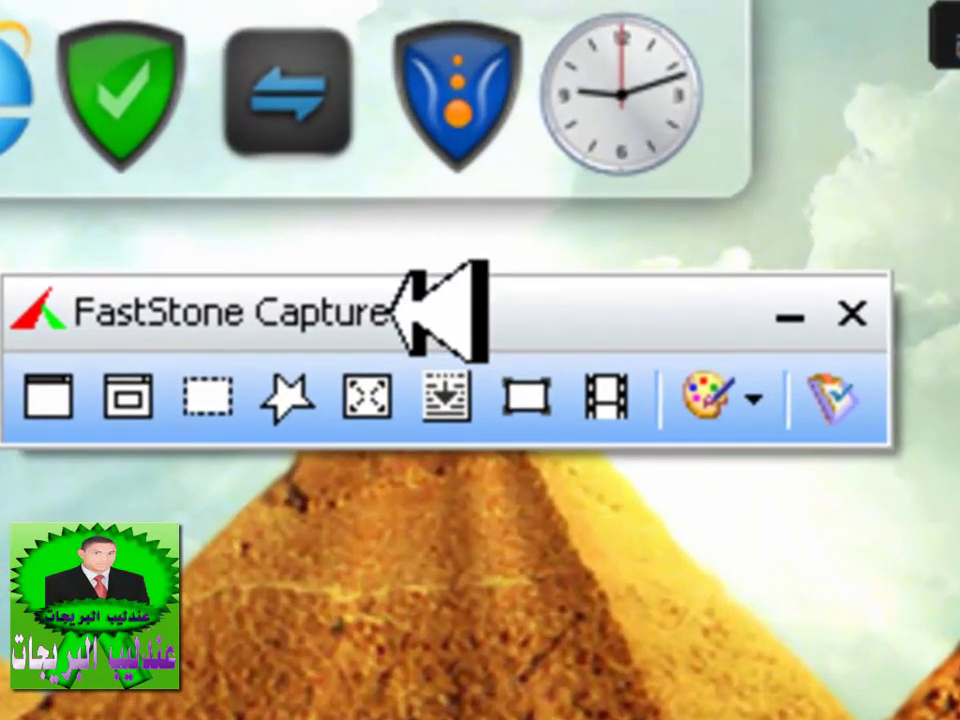
- Move the FastStone Capture toolbar over the pyramids and close the program
drag(422, 243, 537, 457)
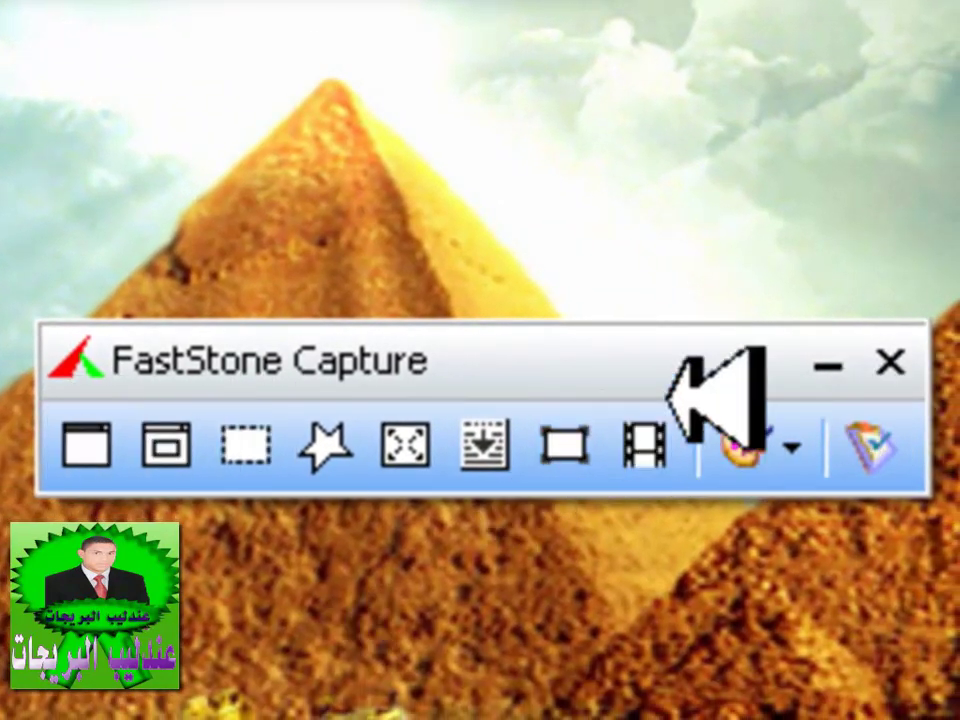
click(887, 366)
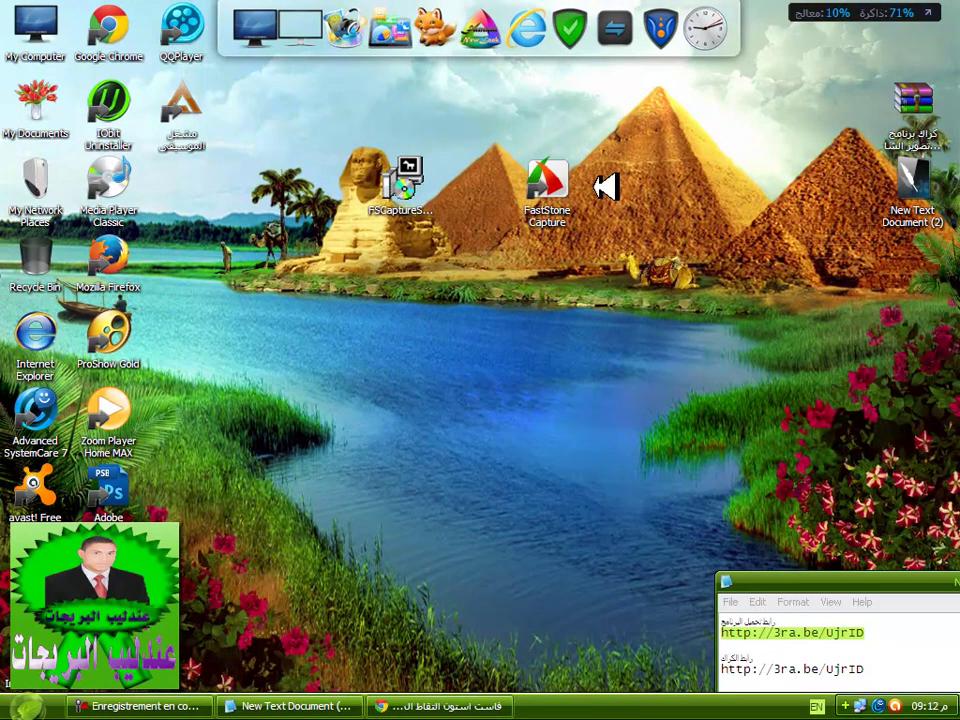
- Open the FastStone Capture installation folder from the shortcut's properties and move the folder window aside
right_click(548, 188)
click(813, 158)
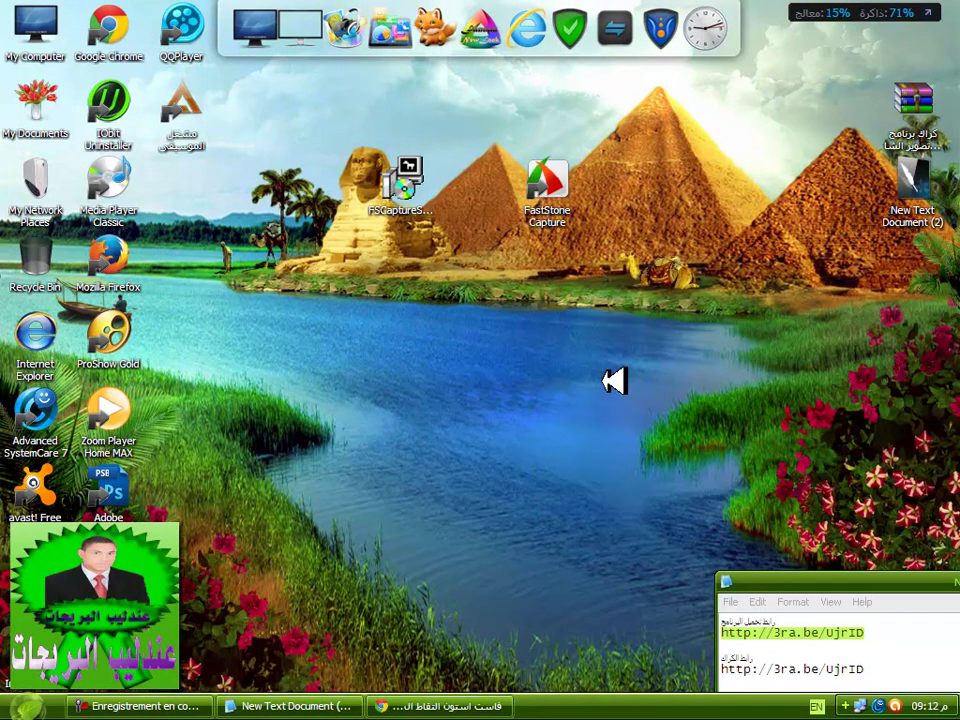
right_click(549, 188)
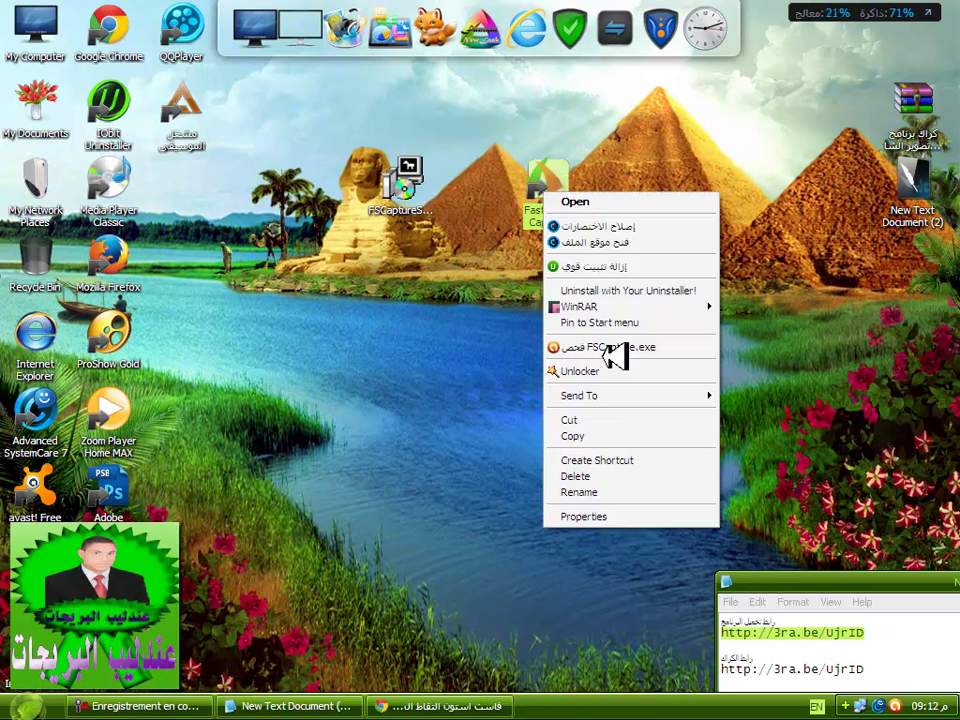
click(586, 516)
click(666, 514)
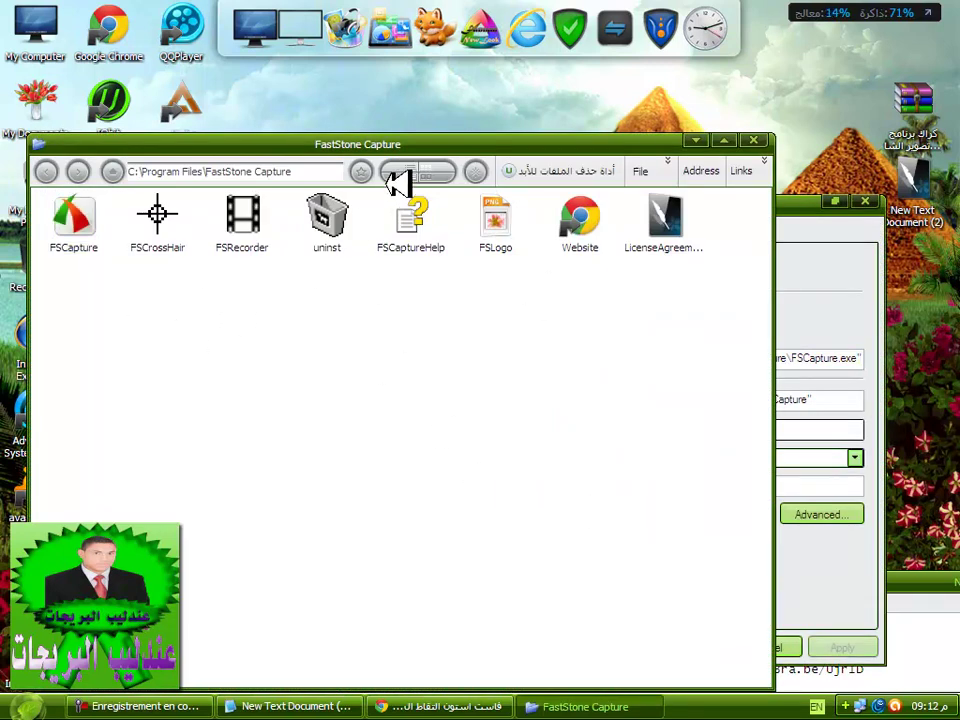
drag(410, 135, 290, 43)
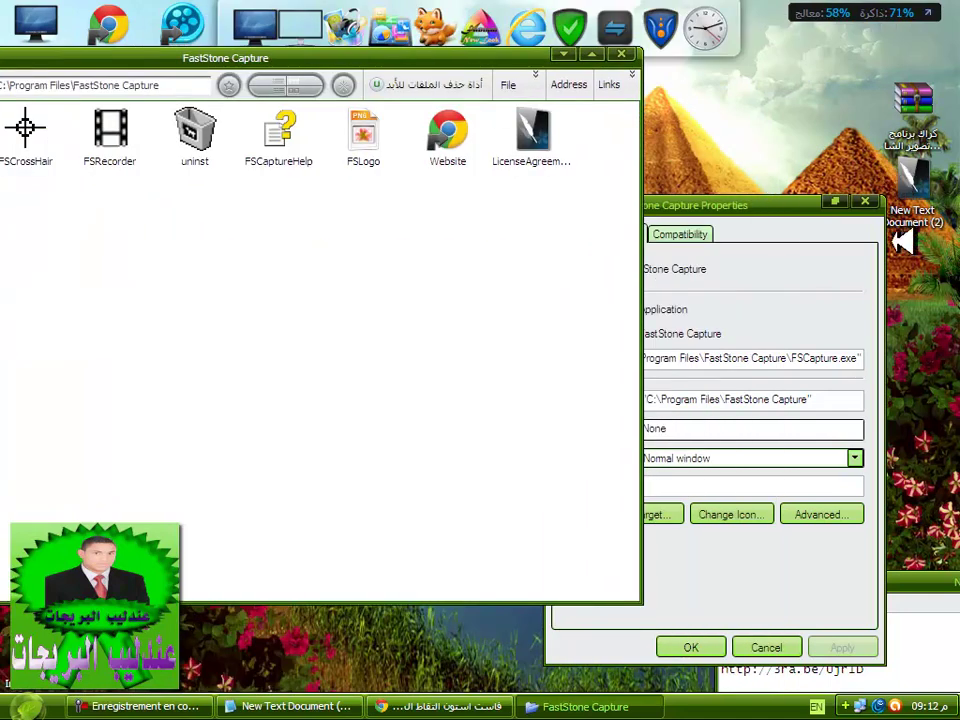
drag(955, 567, 593, 86)
drag(514, 167, 354, 166)
right_click(569, 283)
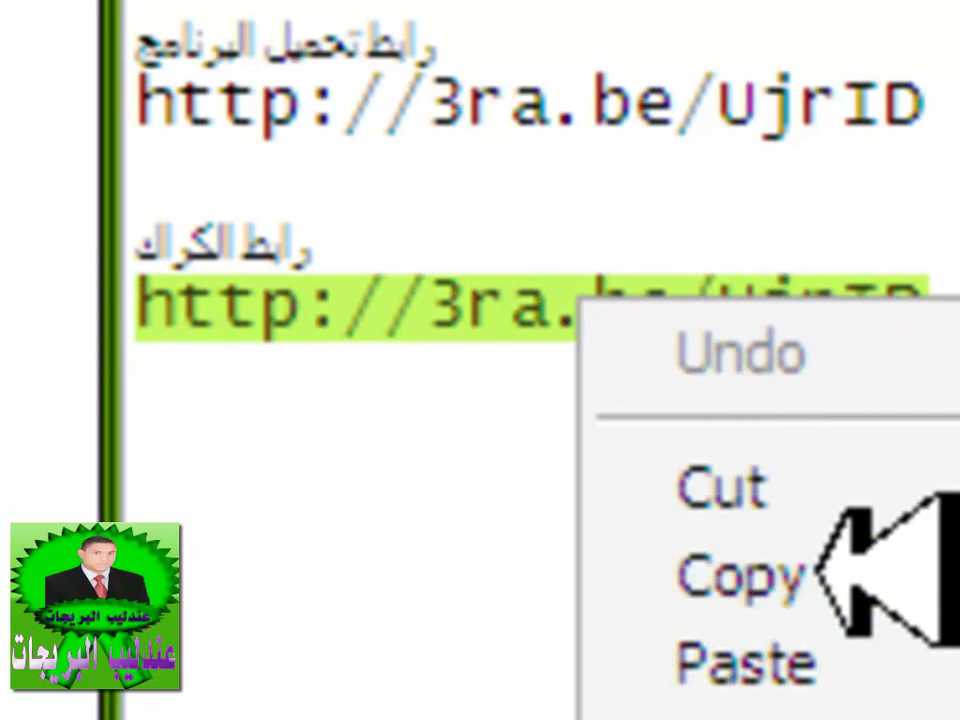
click(794, 545)
- Switch to Chrome and open the copied link in a new tab
key(alt+Tab)
click(392, 17)
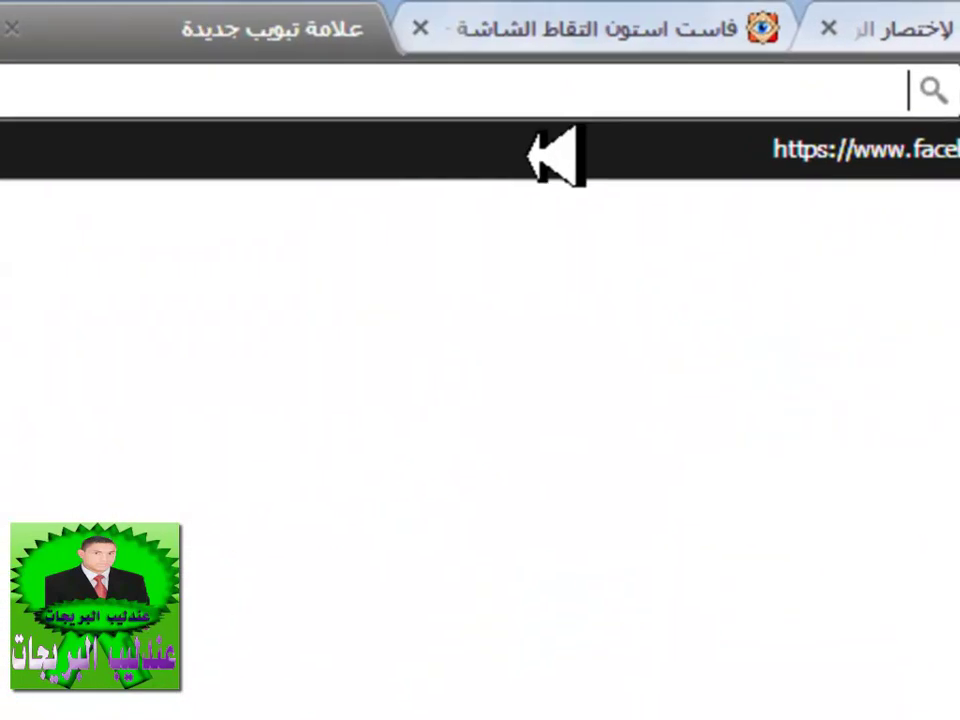
right_click(520, 88)
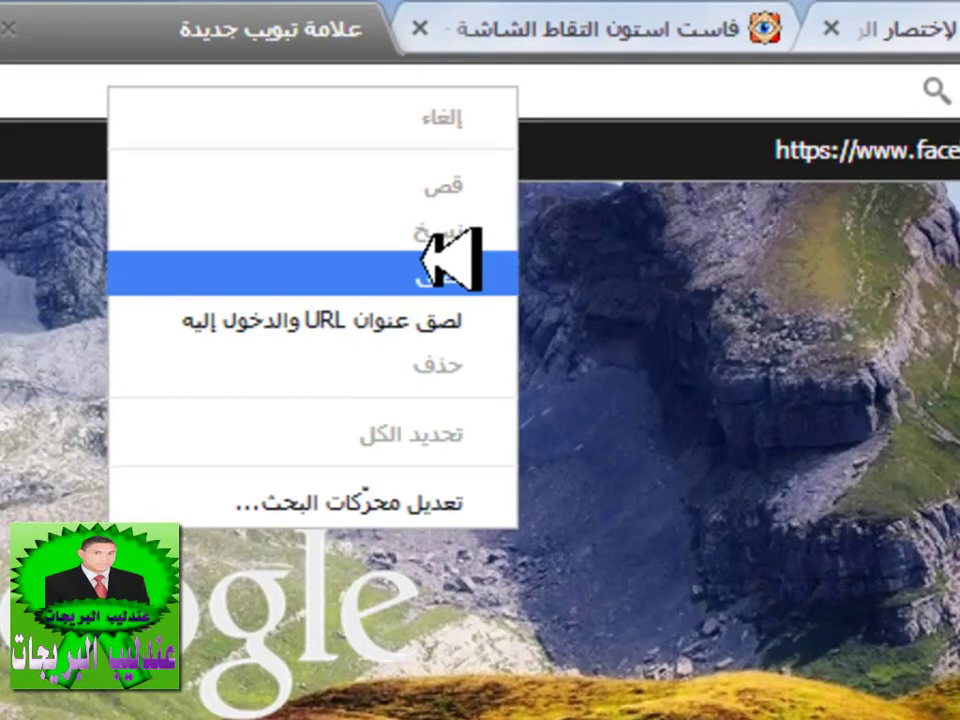
click(440, 270)
key(Return)
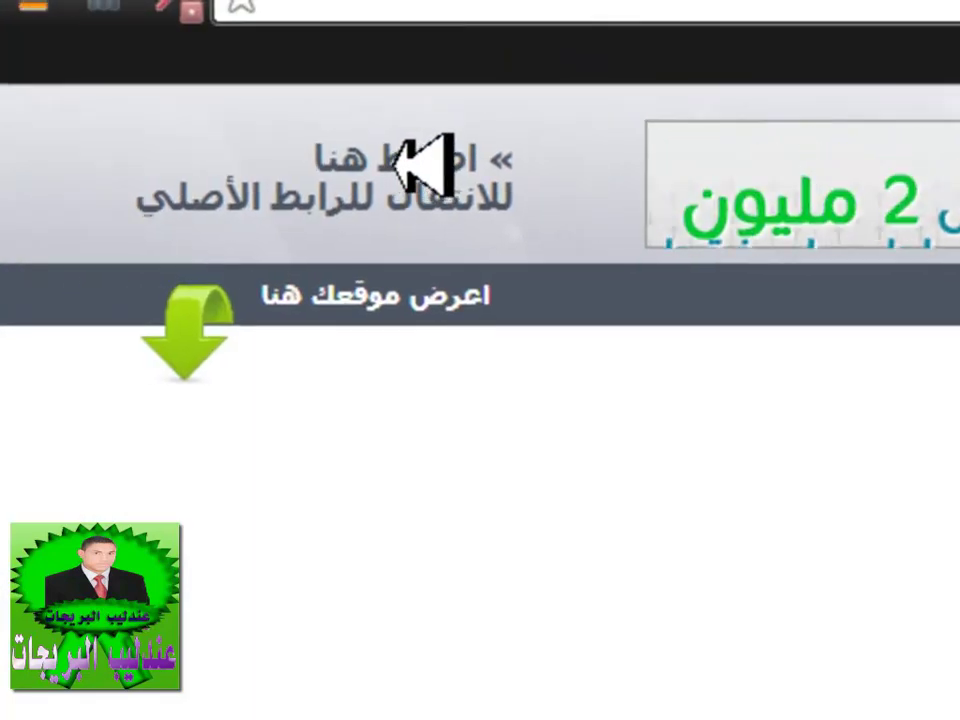
- Continue to the original link, dismiss the advertising pop-up and scroll through the gulfup.com download page
click(407, 155)
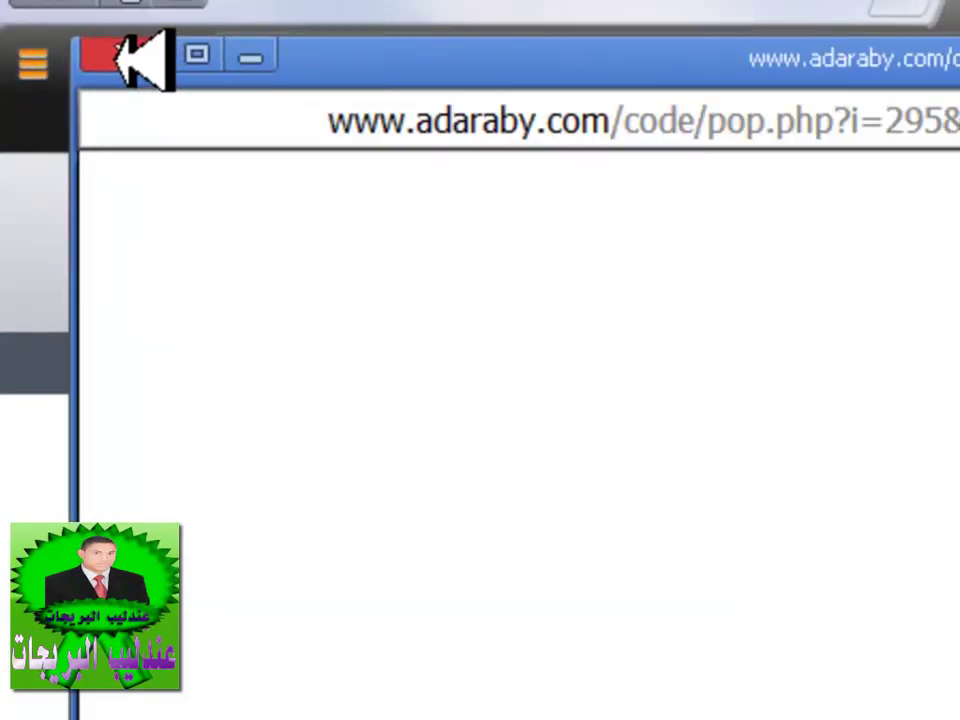
click(125, 60)
click(400, 214)
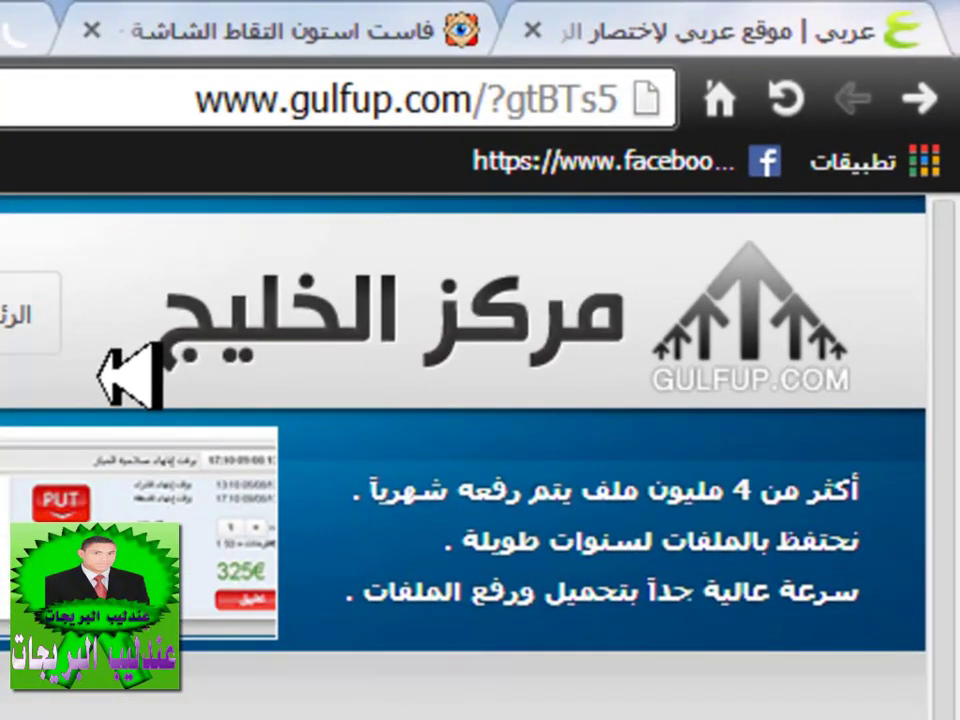
scroll(124, 375, down, 10)
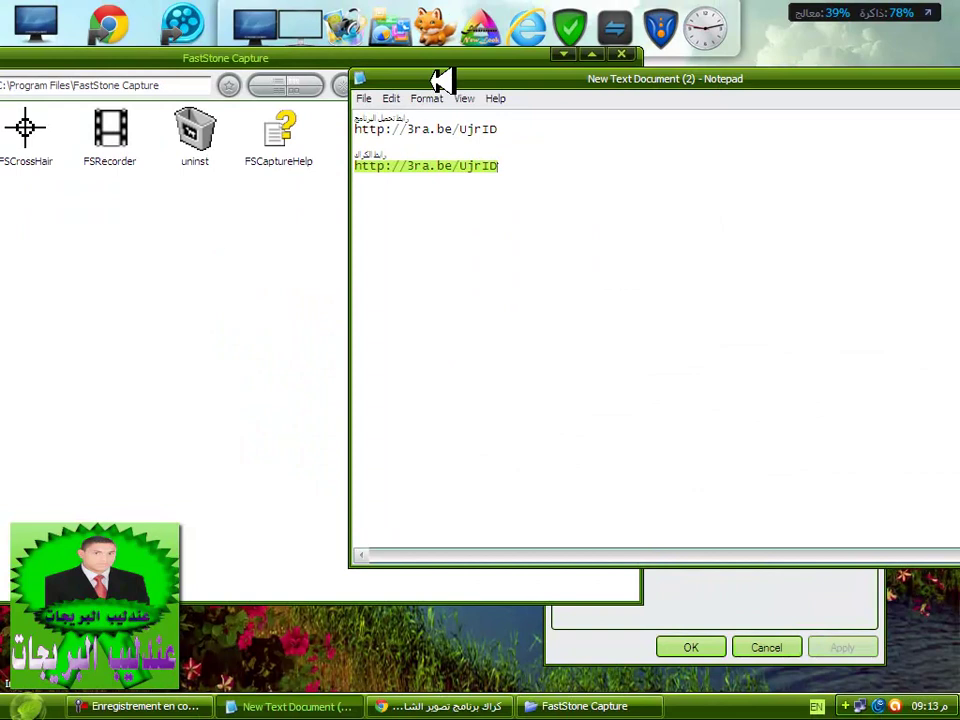
- Close the text document and the FastStone Capture folder, and move the shortcut's properties window out of the way
drag(440, 79, 269, 380)
click(877, 377)
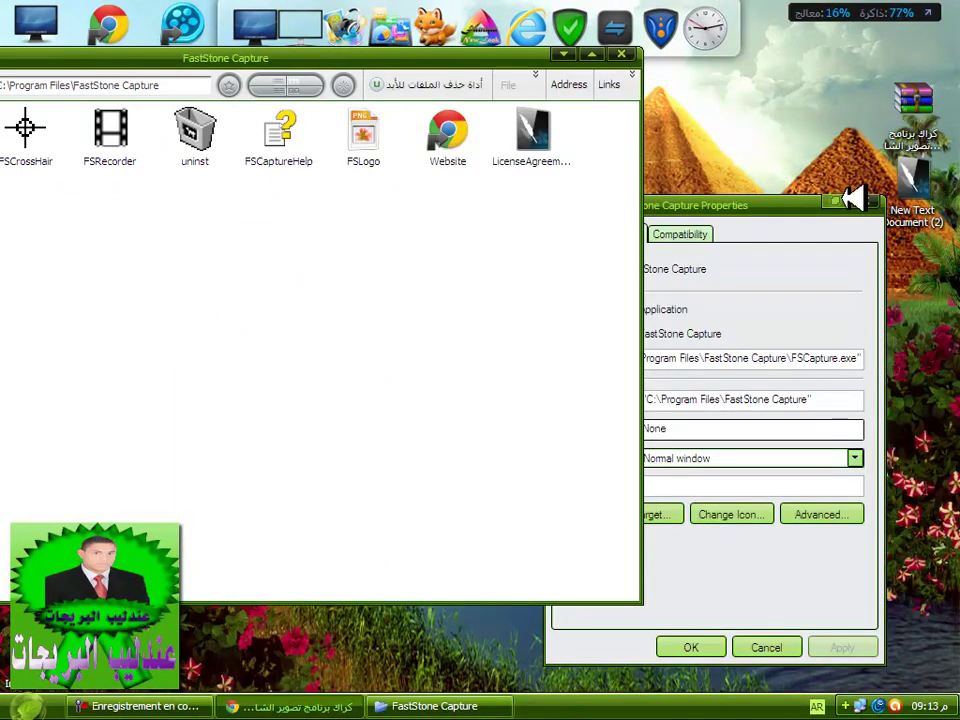
click(611, 50)
drag(707, 205, 182, 333)
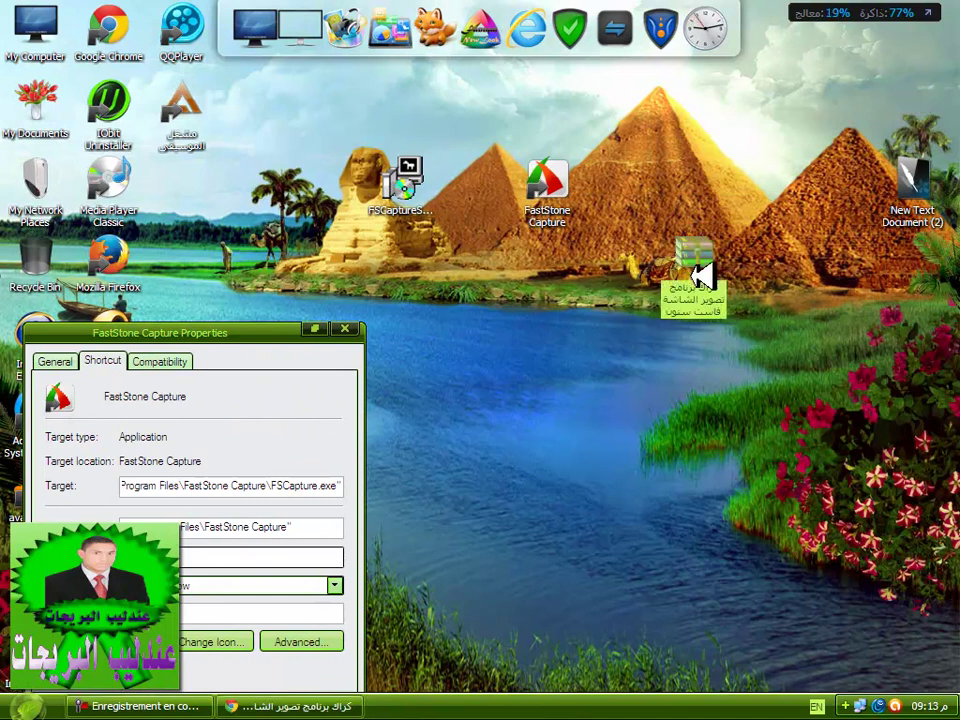
- Extract the crack archive directly onto the desktop and place the extracted fsc file above the pyramids
right_click(700, 272)
mouse_move(722, 329)
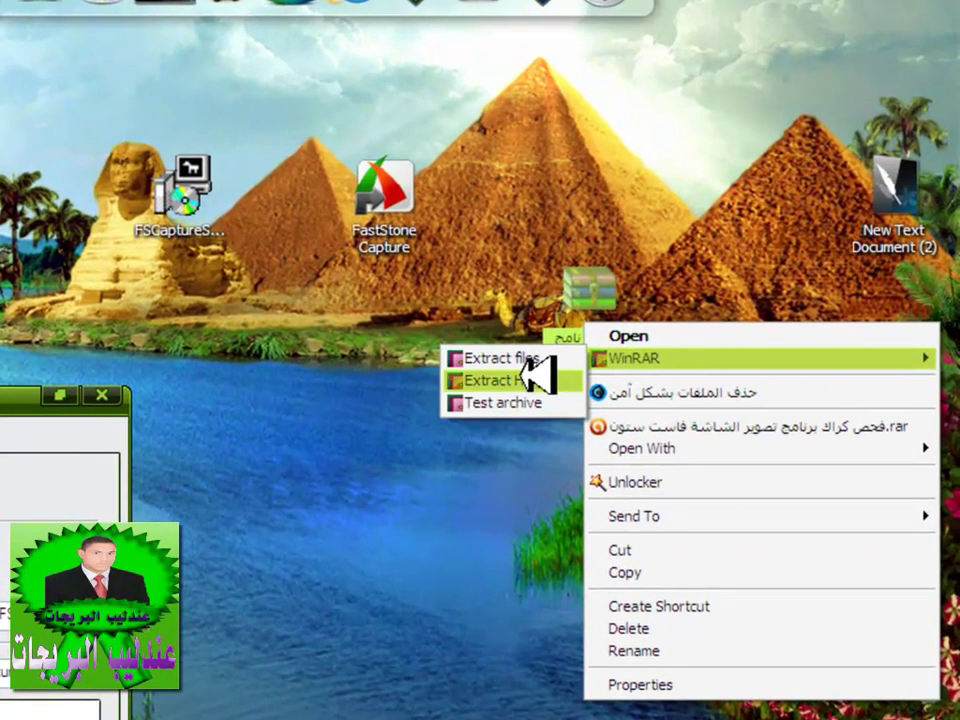
click(603, 344)
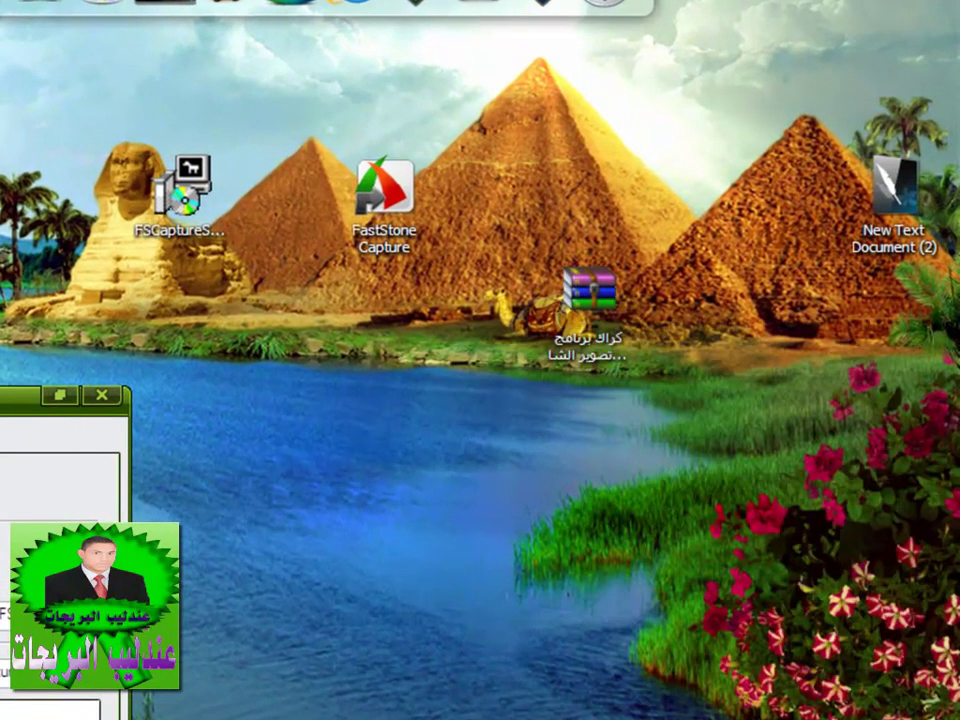
drag(20, 395, 952, 632)
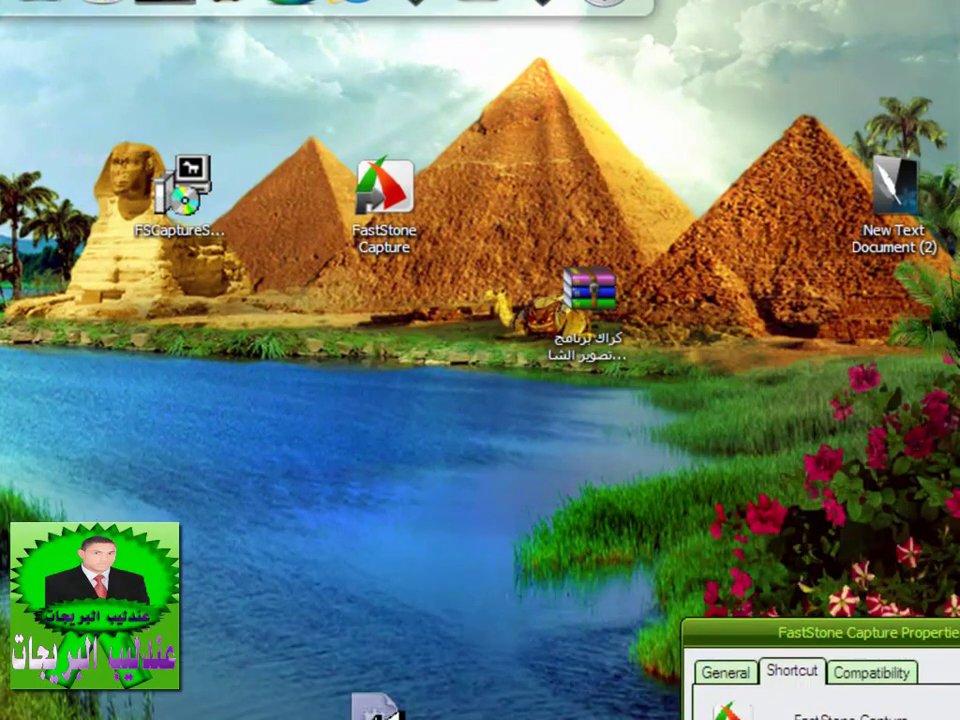
drag(505, 640, 505, 88)
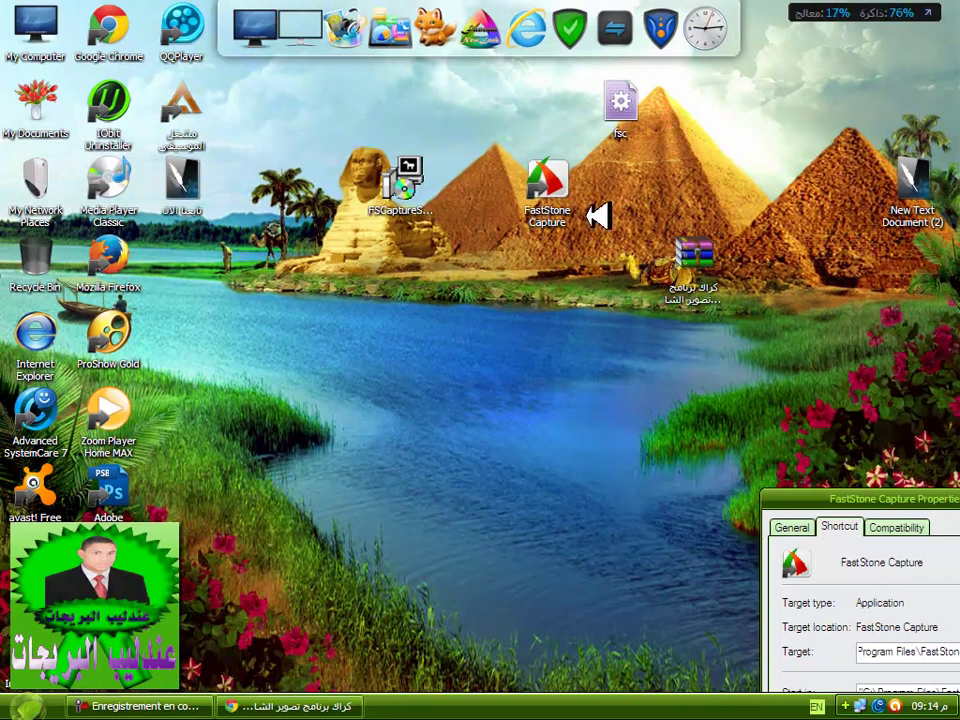
- Move the FastStone Capture shortcut beside the sphinx and open the installation folder through the shortcut's Find Target option
drag(560, 195, 272, 199)
right_click(258, 185)
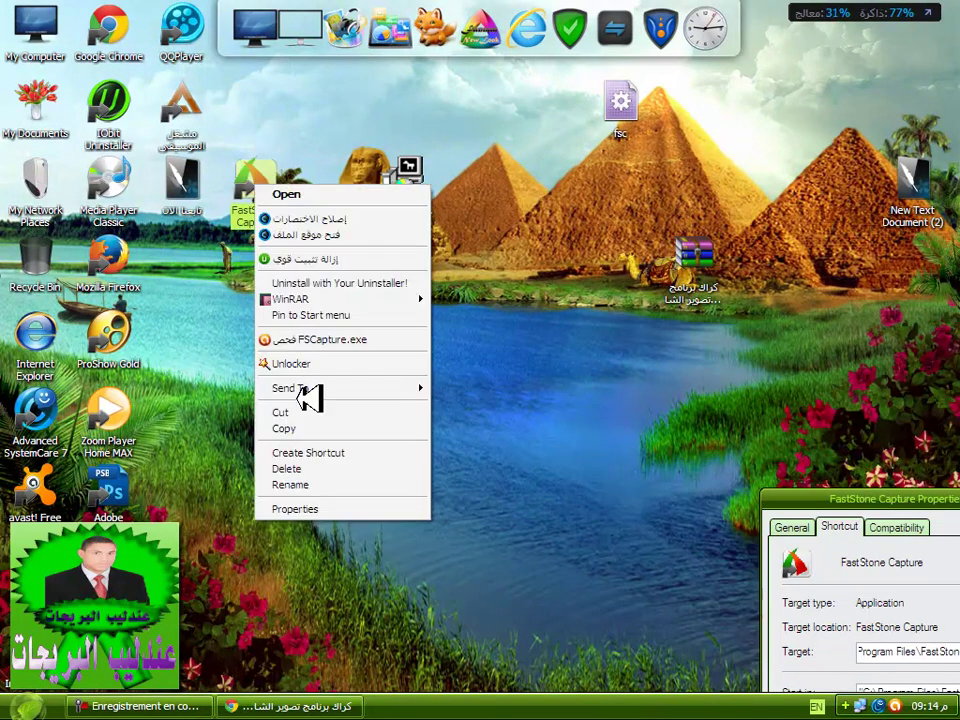
click(360, 423)
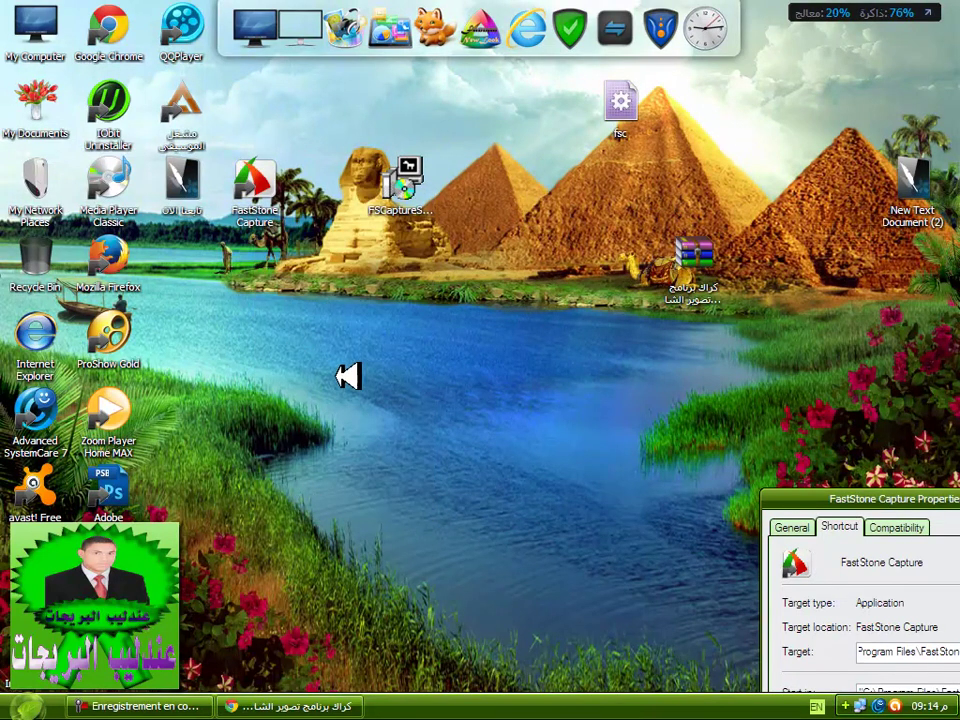
drag(845, 503, 425, 52)
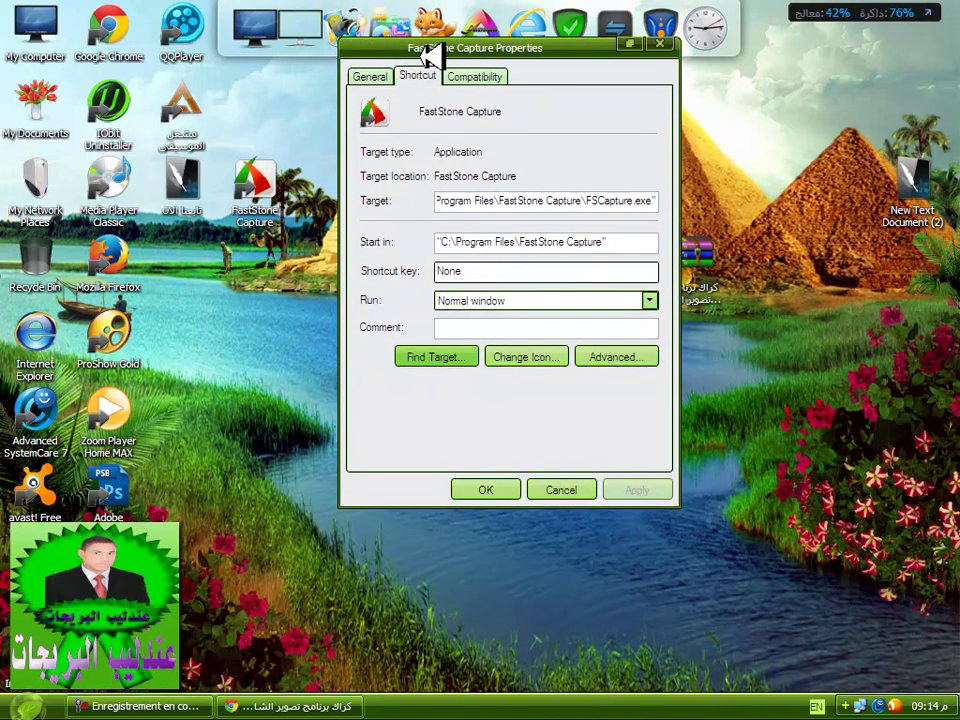
click(447, 360)
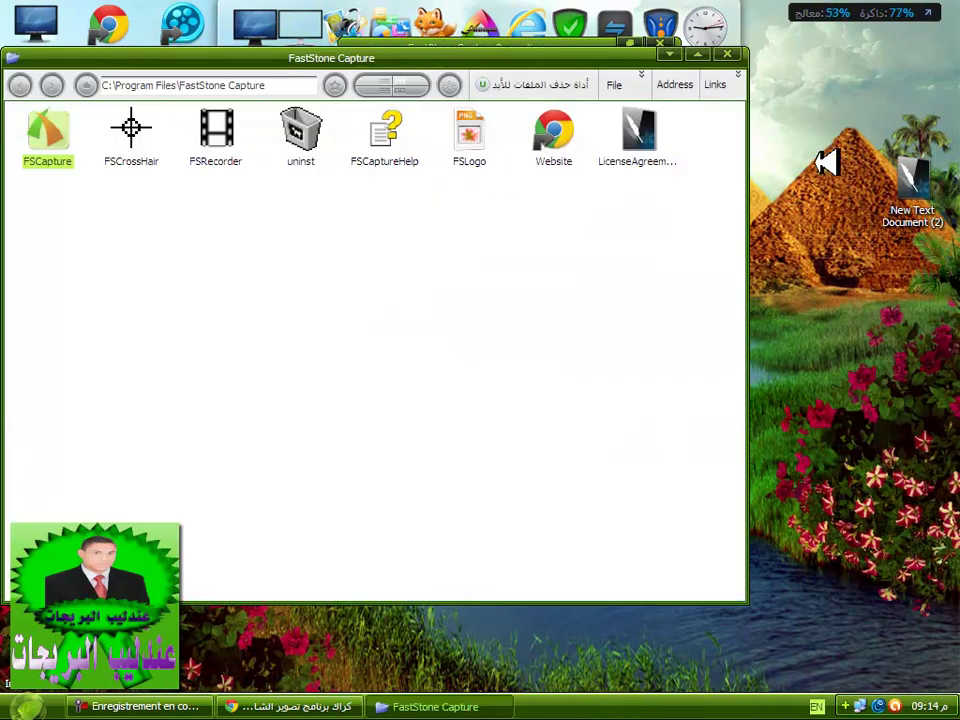
- Rearrange the open windows and move the fsc file from the desktop into the FastStone Capture installation folder
drag(546, 64, 624, 409)
click(557, 44)
drag(557, 44, 890, 248)
drag(625, 120, 545, 443)
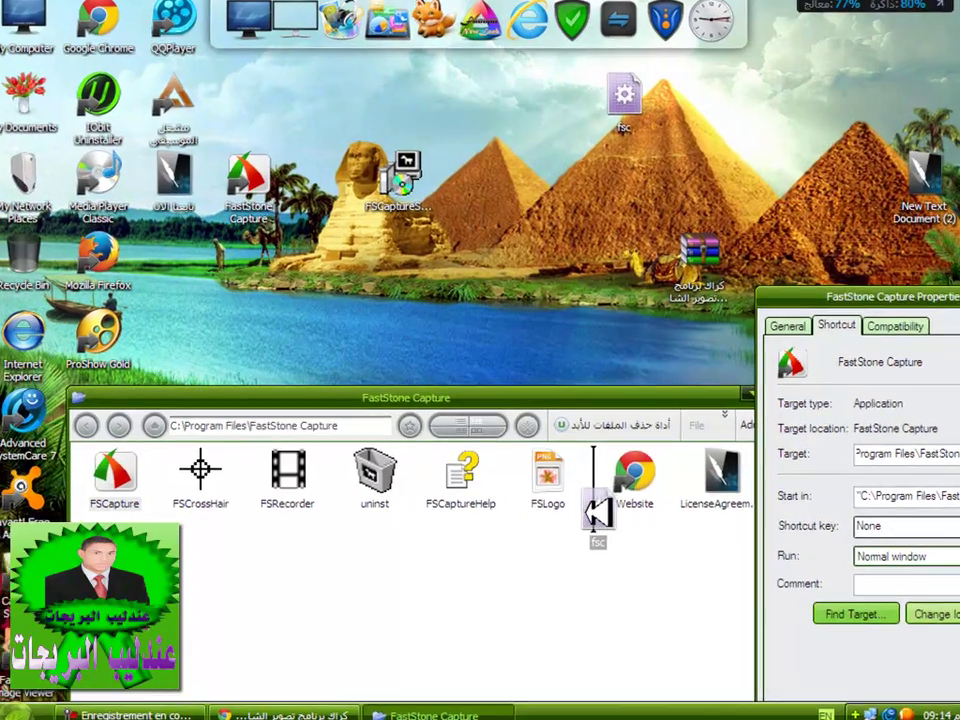
click(625, 427)
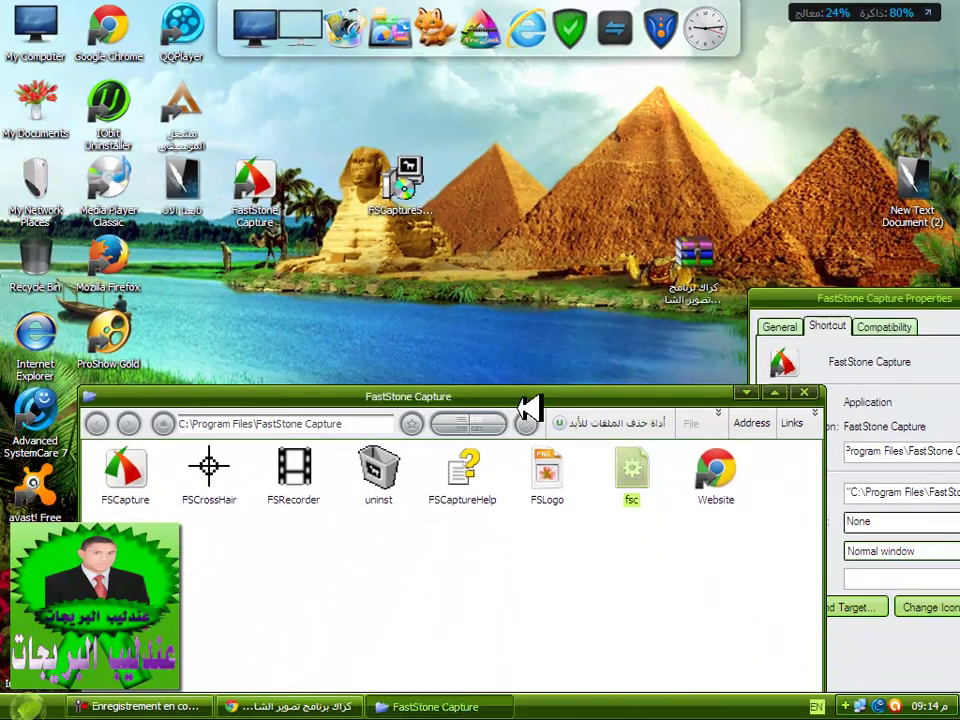
- Close the installation folder and the shortcut's properties, and launch FastStone Capture
drag(455, 420, 430, 197)
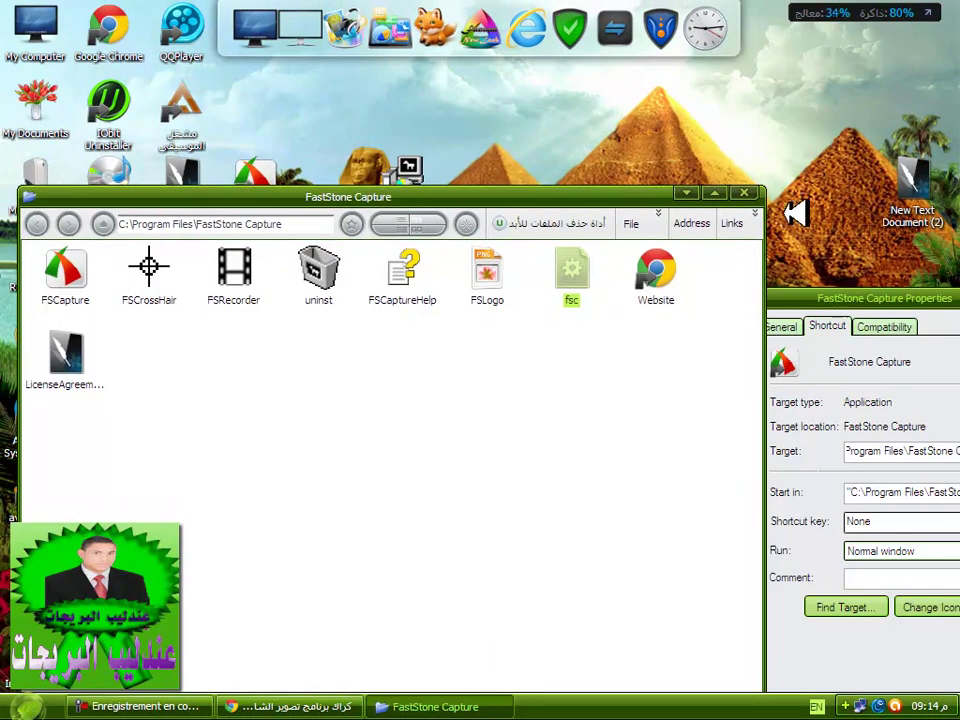
click(745, 192)
drag(866, 297, 214, 270)
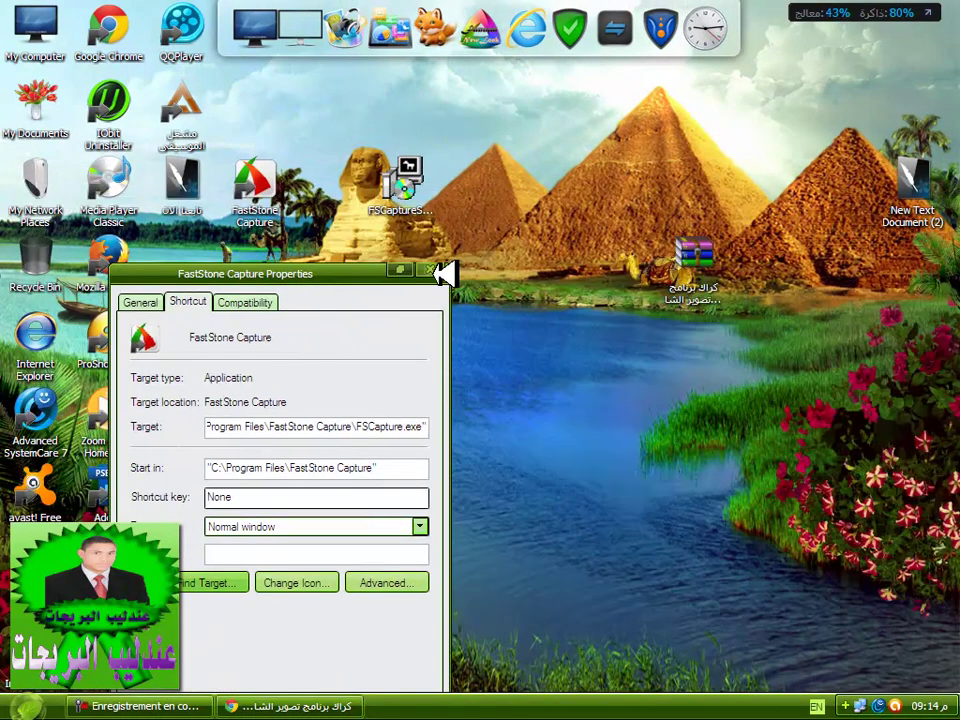
click(438, 271)
double_click(255, 185)
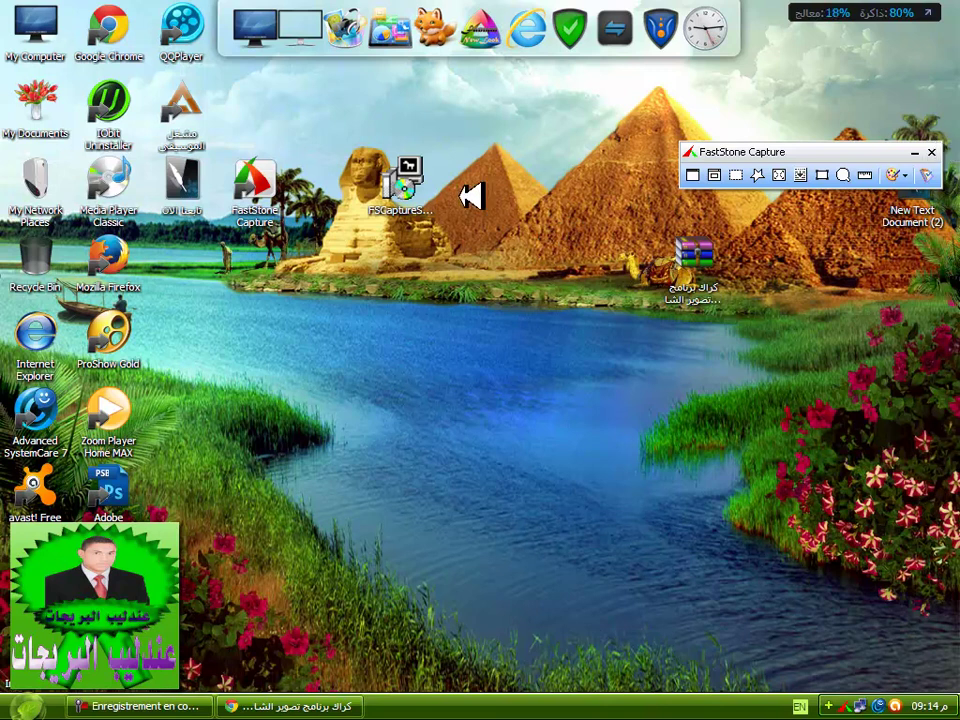
- Line up the setup file, archive and FastStone Capture shortcut with the other desktop icons, and refresh the desktop
drag(600, 420, 876, 298)
drag(697, 268, 910, 415)
click(830, 332)
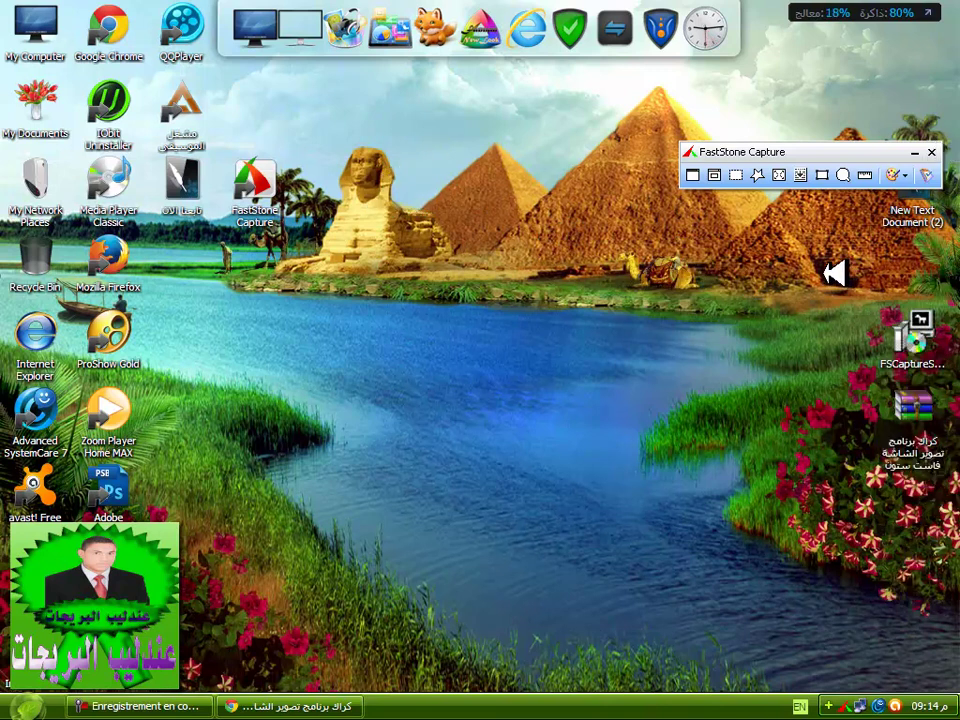
right_click(424, 122)
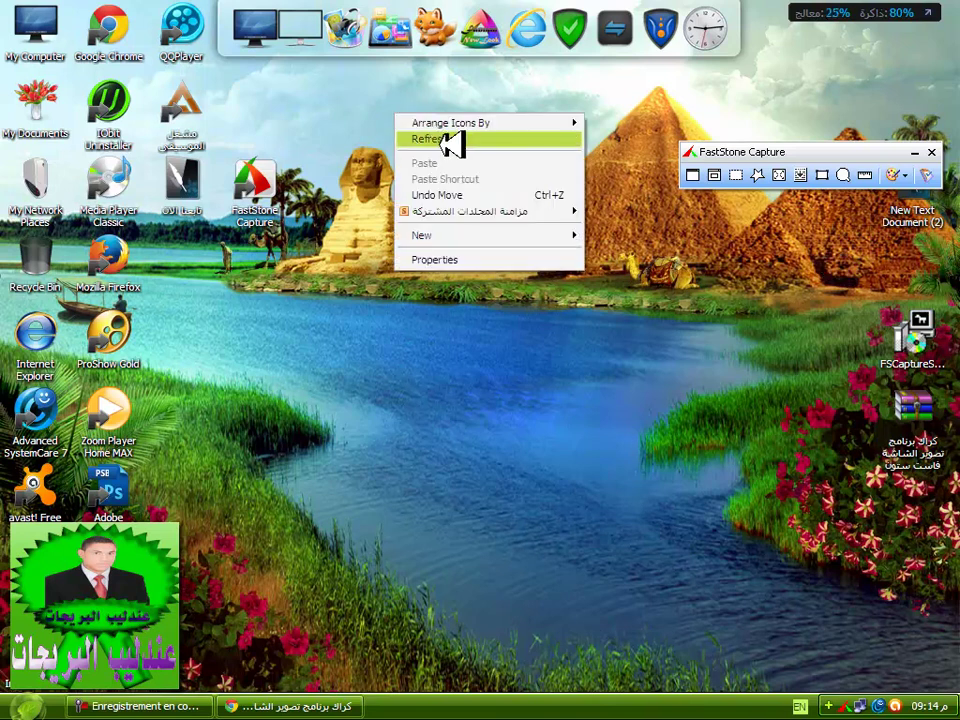
click(439, 139)
drag(275, 175, 200, 258)
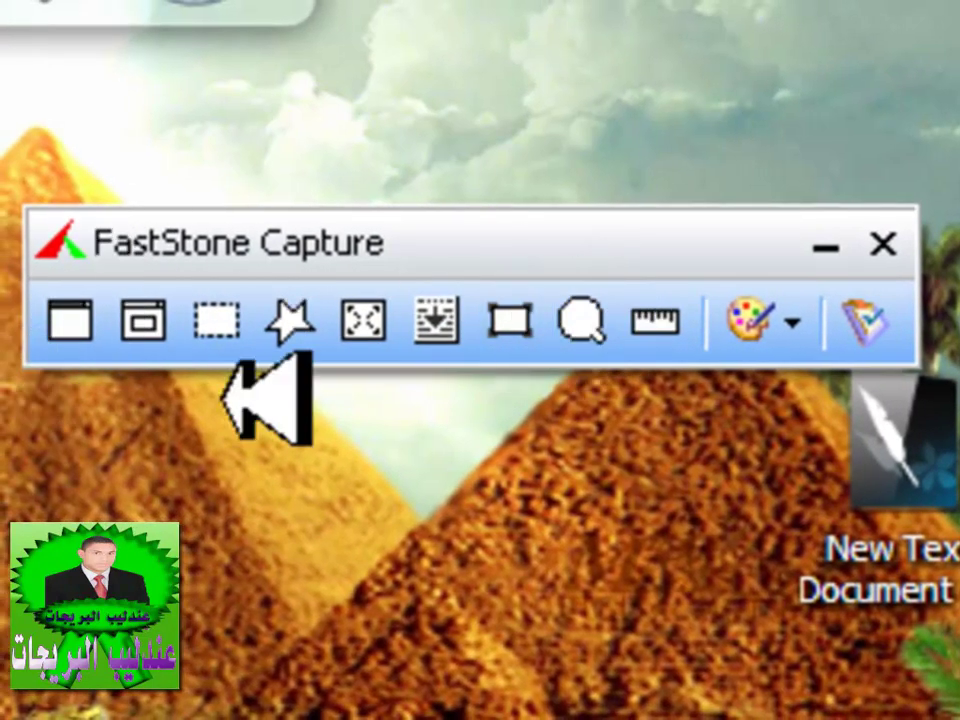
- Try the active-window capture on the desktop and dismiss it
click(62, 322)
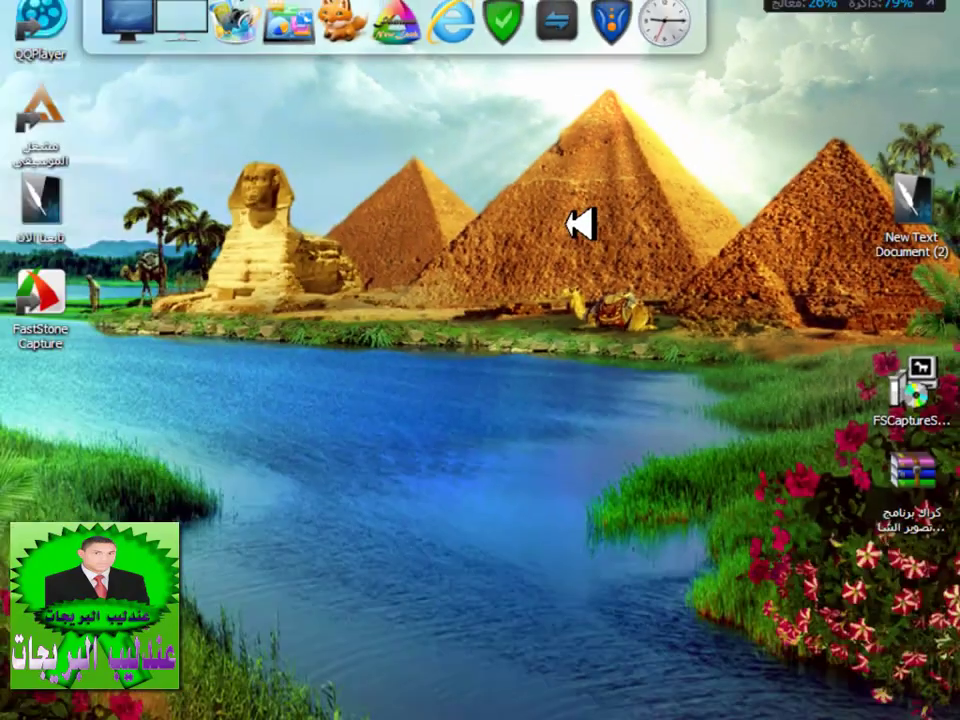
scroll(220, 150, down, 3)
scroll(223, 180, up, 3)
scroll(443, 281, down, 3)
scroll(537, 337, up, 3)
scroll(550, 345, down, 3)
scroll(566, 356, up, 3)
click(940, 7)
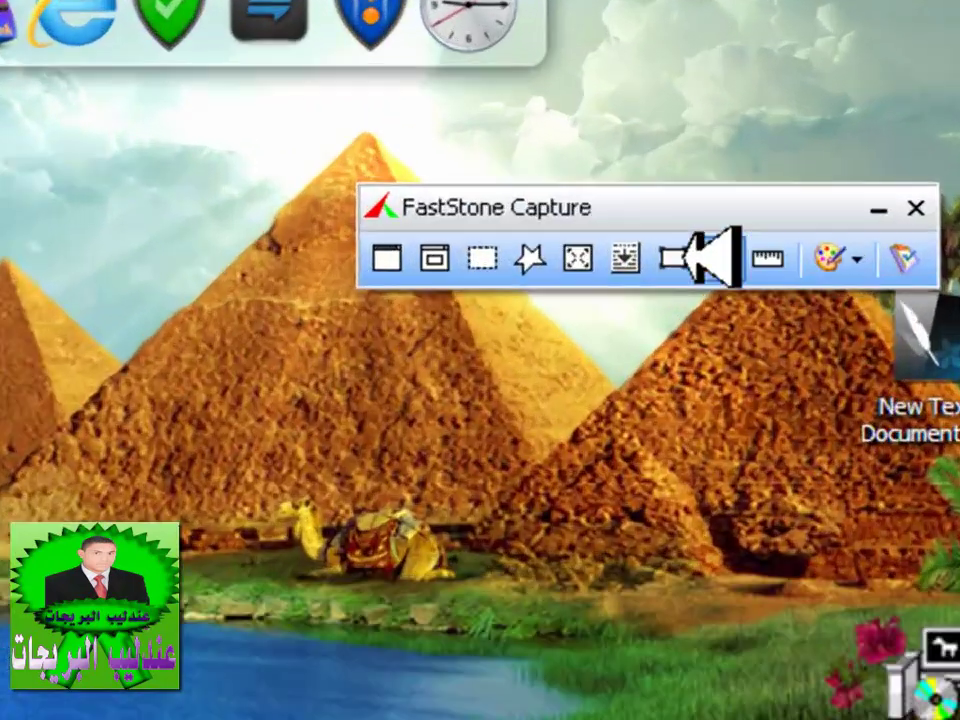
- Move the FastStone Capture toolbar over the large pyramid and try the screen magnifier
drag(632, 196, 530, 201)
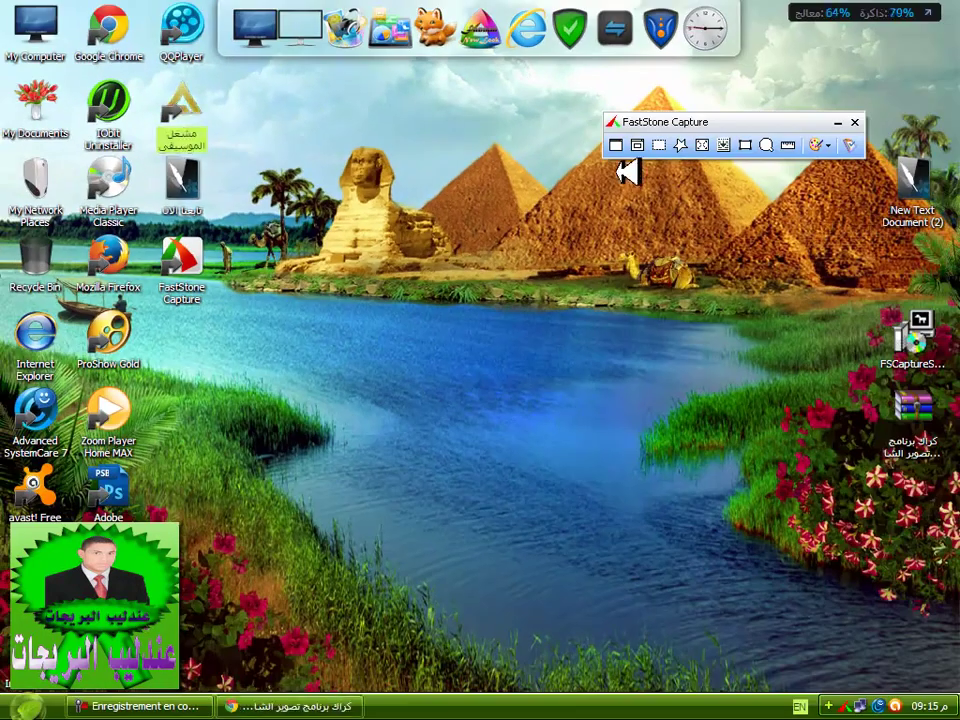
click(768, 145)
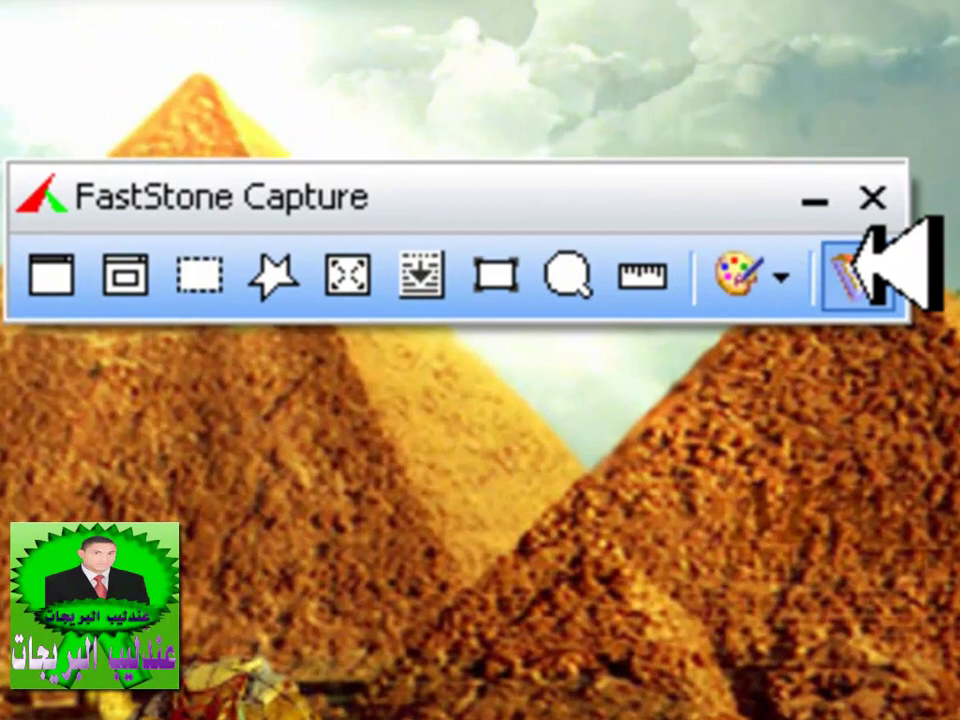
- Open the Screen Recorder tool and move its window over the pyramids
click(855, 275)
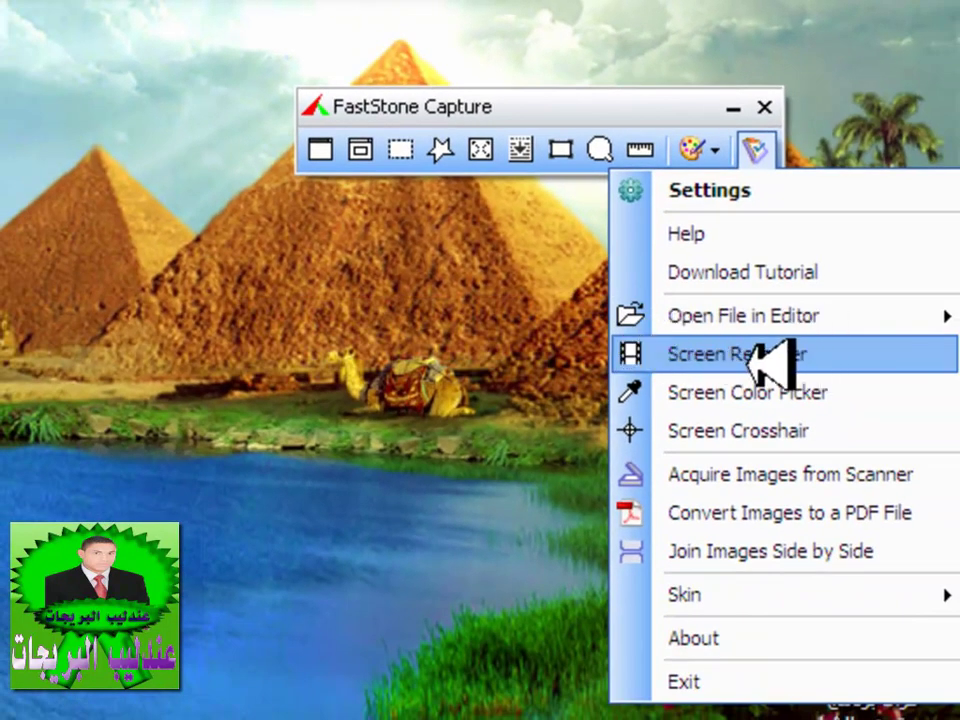
click(695, 352)
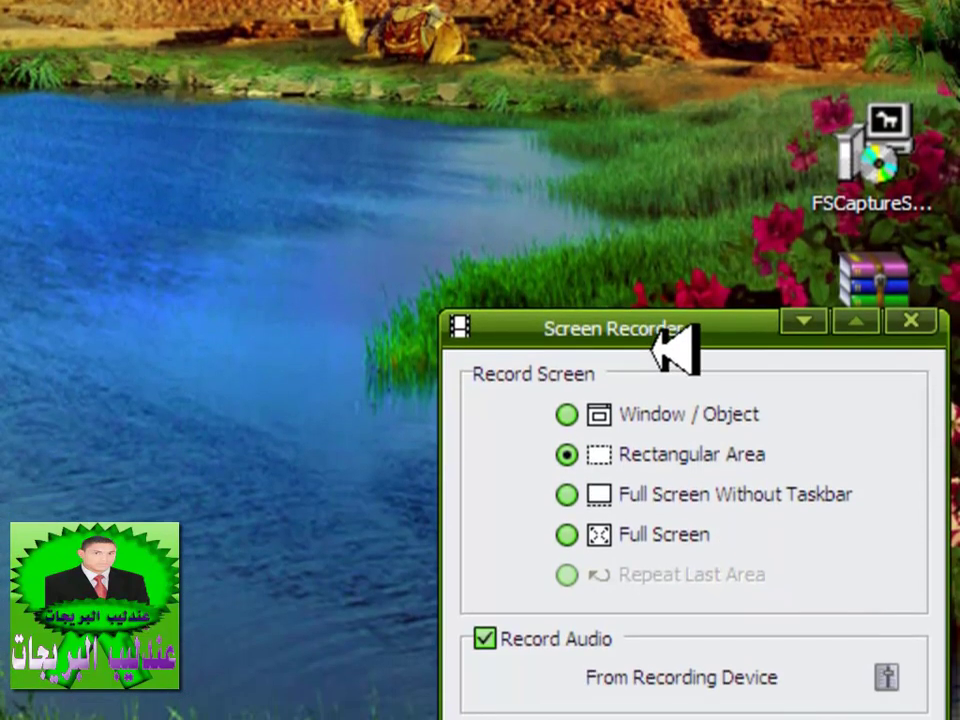
drag(671, 343, 490, 28)
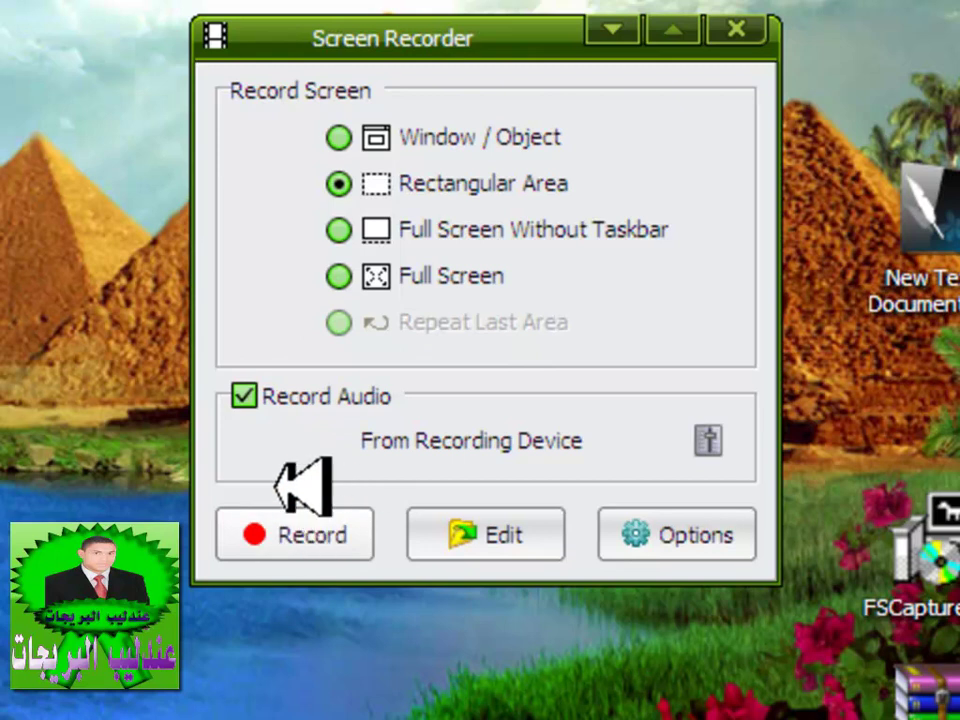
- Start recording a rectangular area covering the whole 1024 x 768 screen, and refresh the desktop during the recording
click(302, 537)
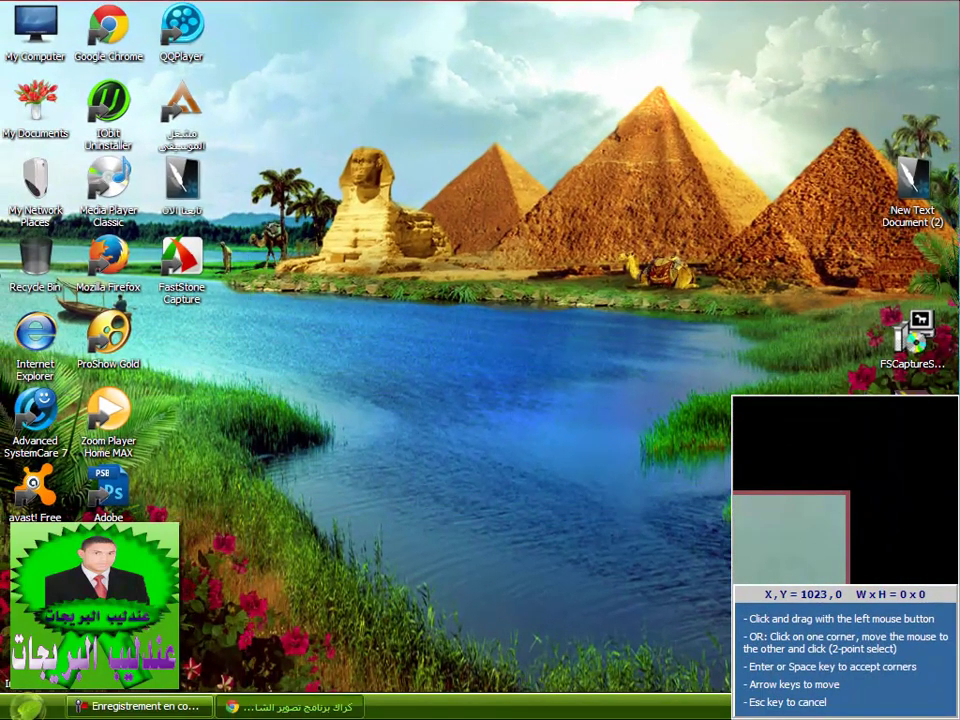
drag(959, 0, 0, 719)
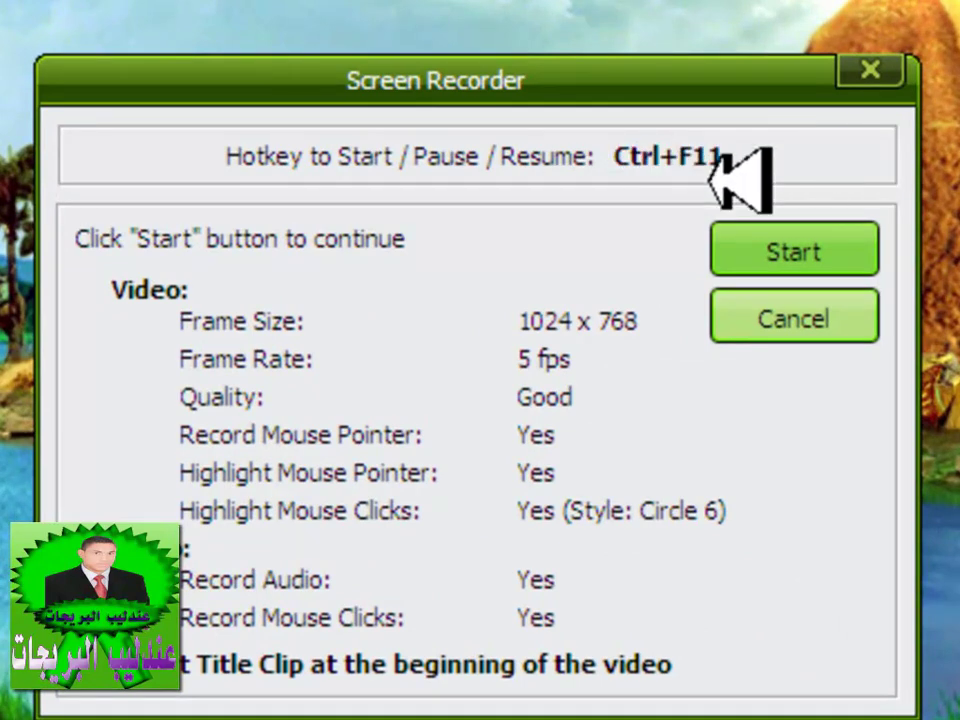
click(812, 250)
right_click(418, 139)
click(484, 163)
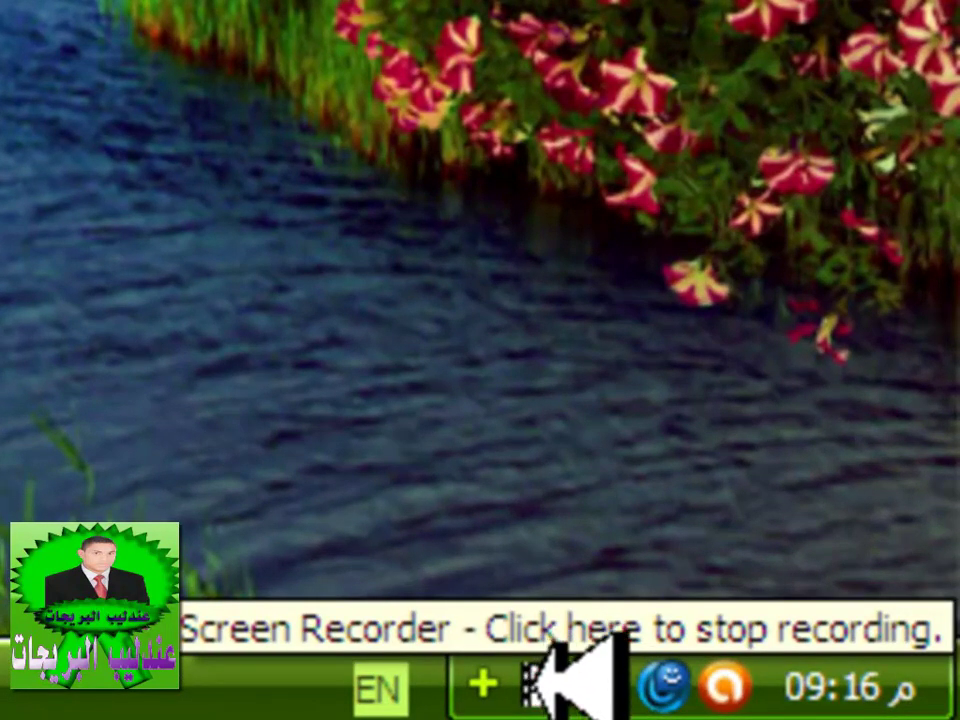
- Switch to Chrome while the recording runs, go through its open tabs back to the Gulfup download page, and minimize the browser
click(537, 686)
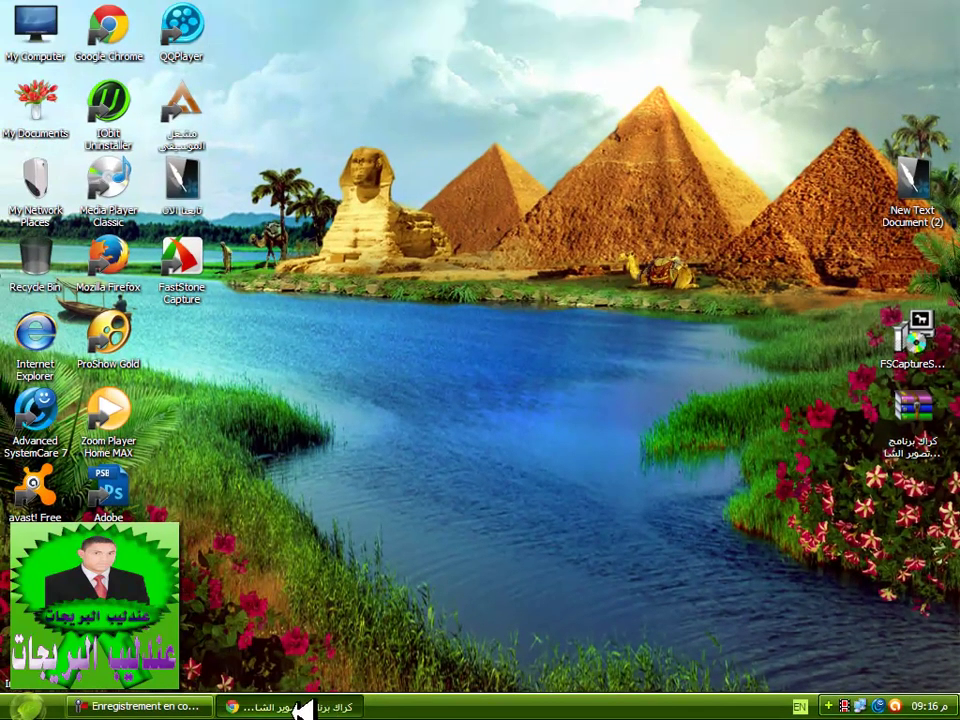
click(300, 709)
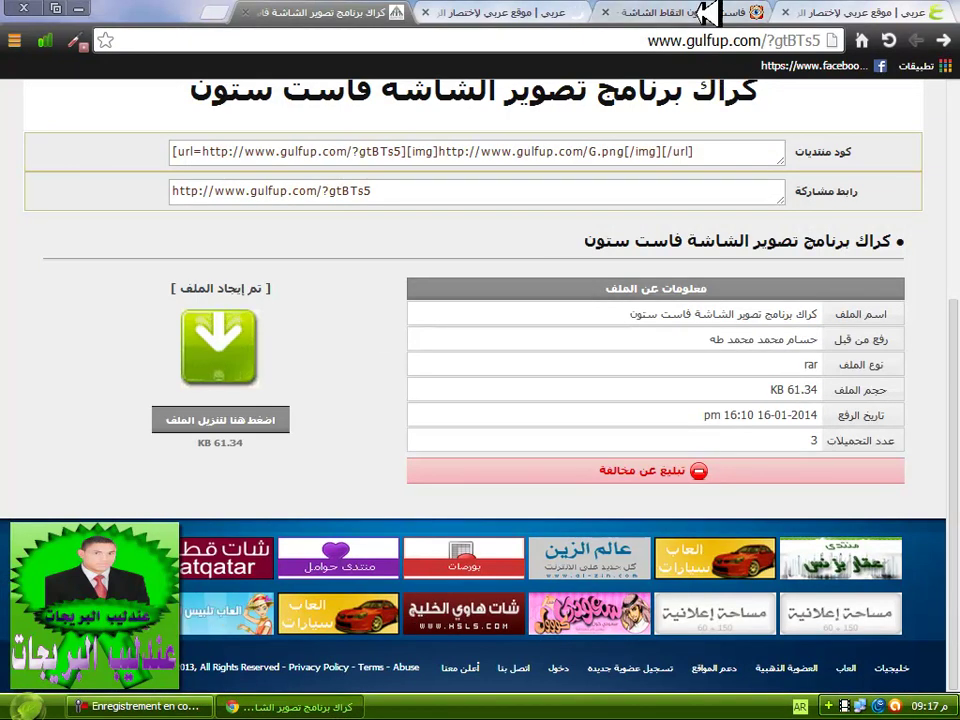
click(632, 18)
click(553, 14)
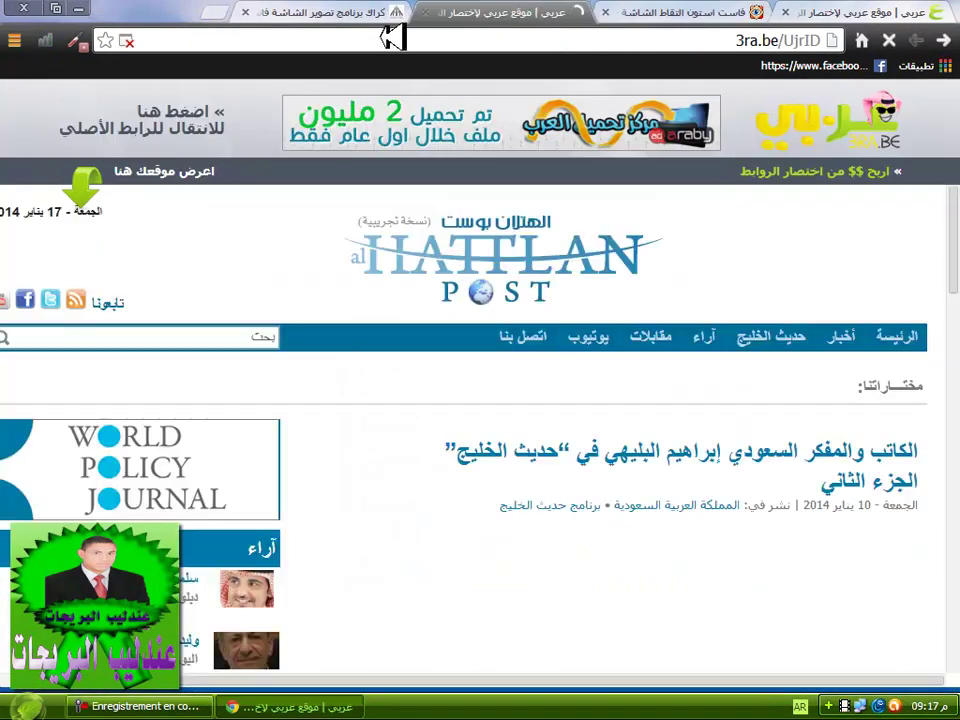
click(368, 16)
click(78, 8)
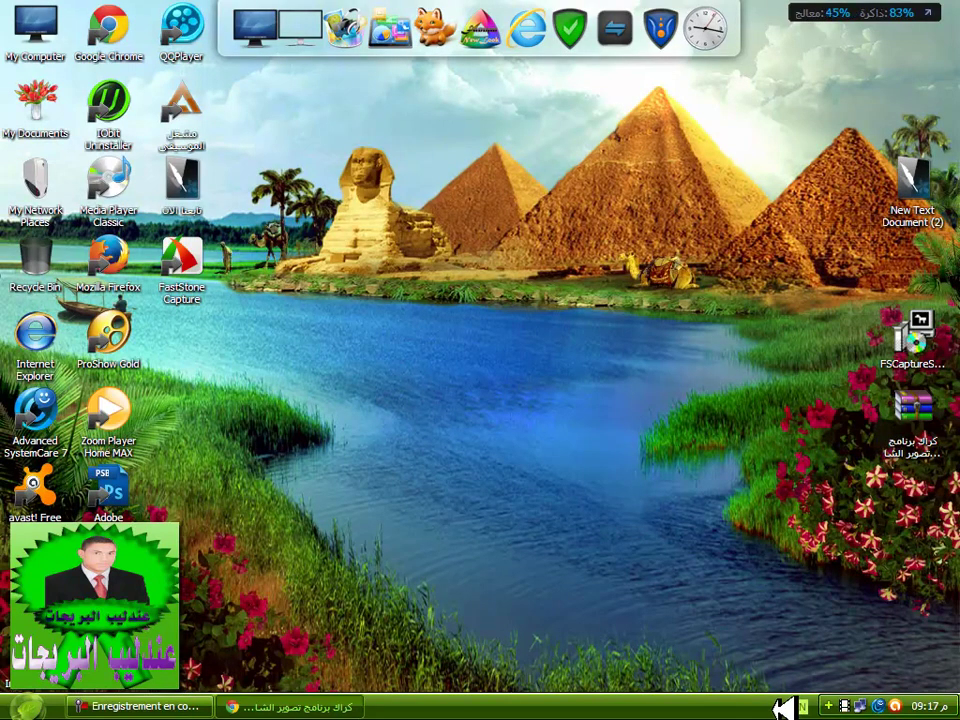
- Stop the screen recording and save it to the Desktop as a Windows Media Video file
key(ctrl+F11)
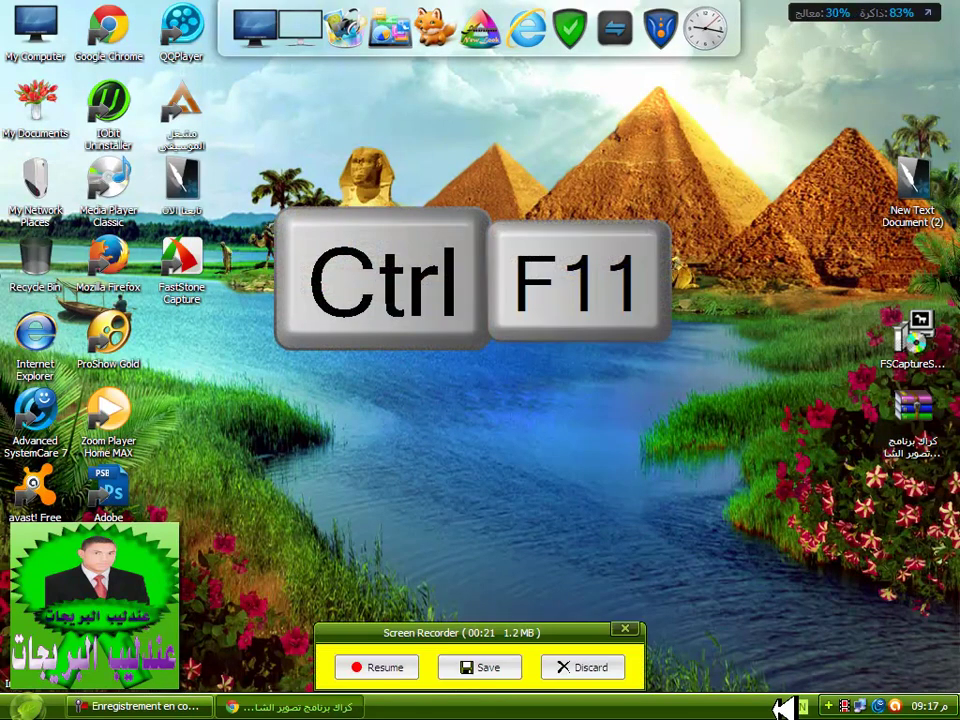
drag(492, 636, 510, 188)
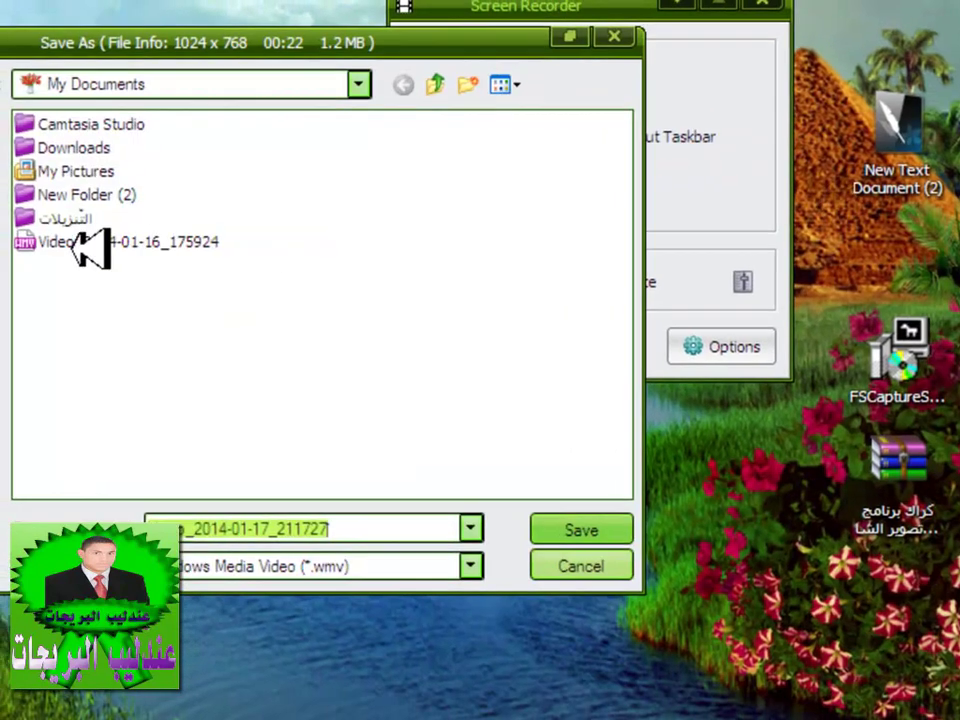
click(0, 268)
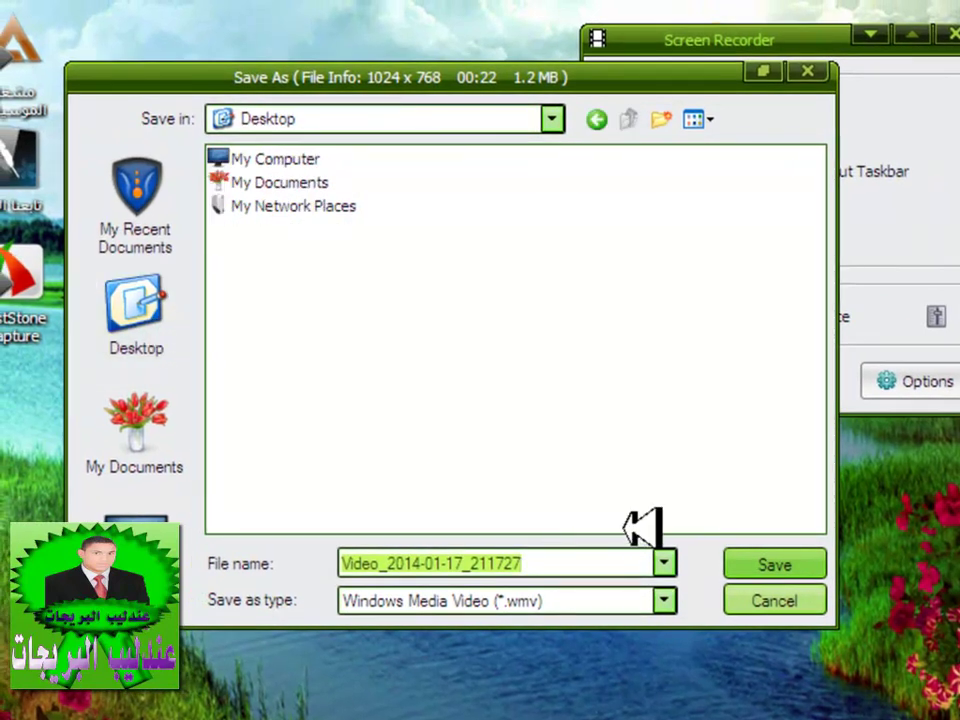
click(772, 561)
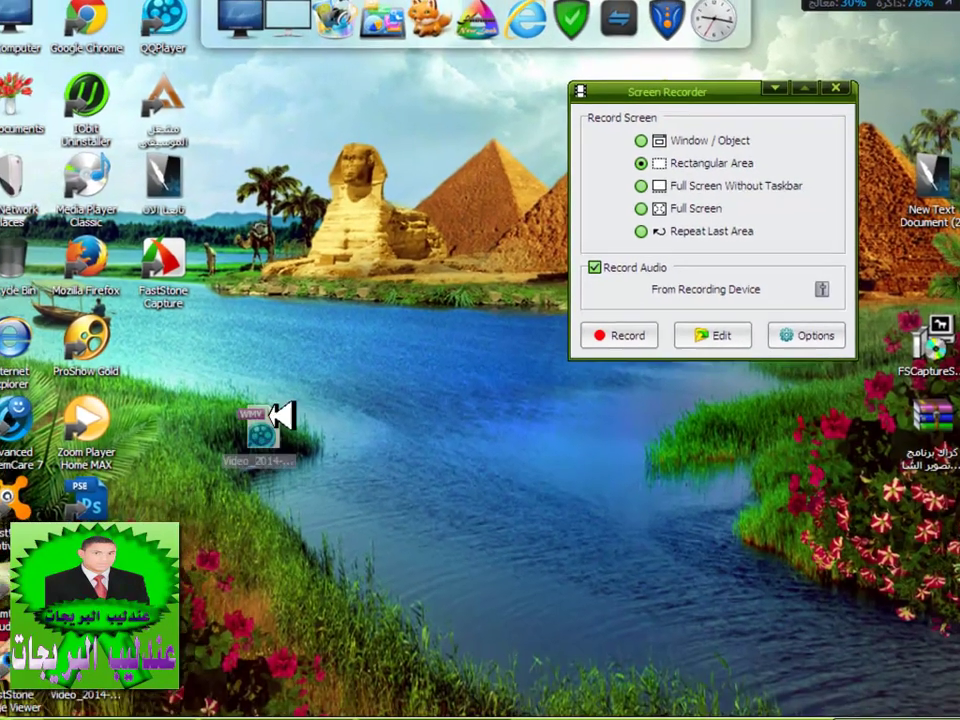
- Play the saved recording from the desktop and move the Screen Recorder window clear of the video
double_click(272, 415)
drag(668, 88, 897, 368)
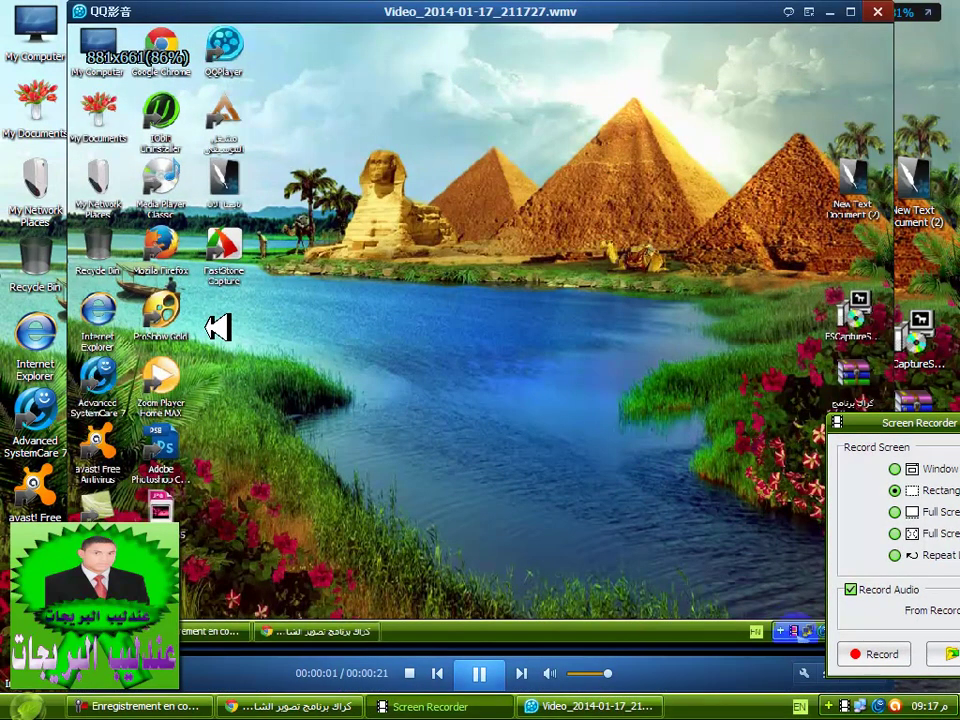
click(312, 404)
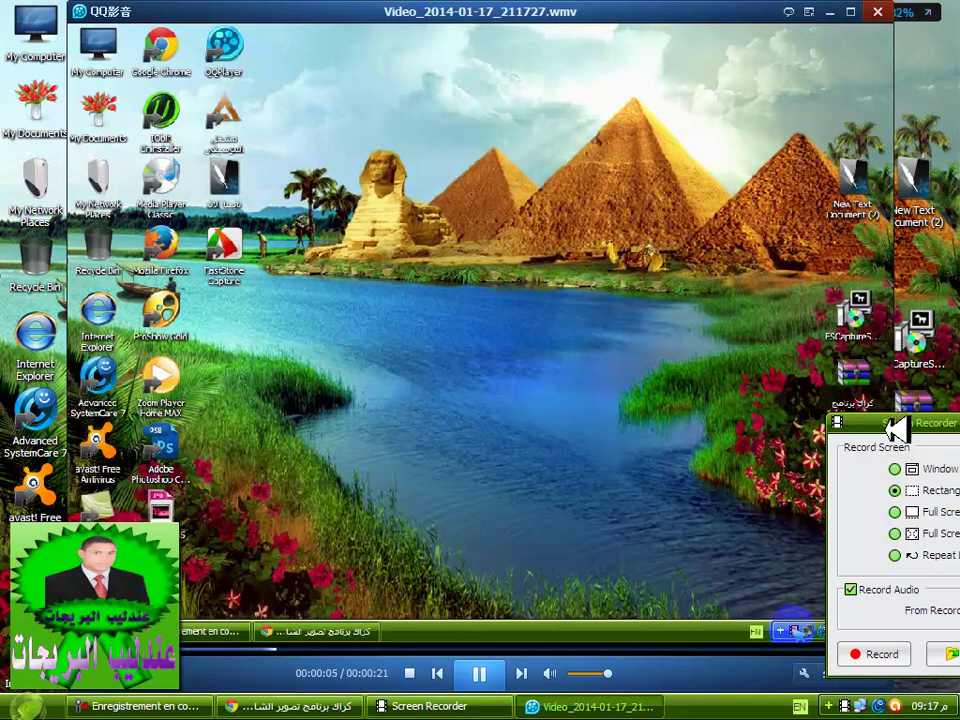
drag(888, 425, 959, 572)
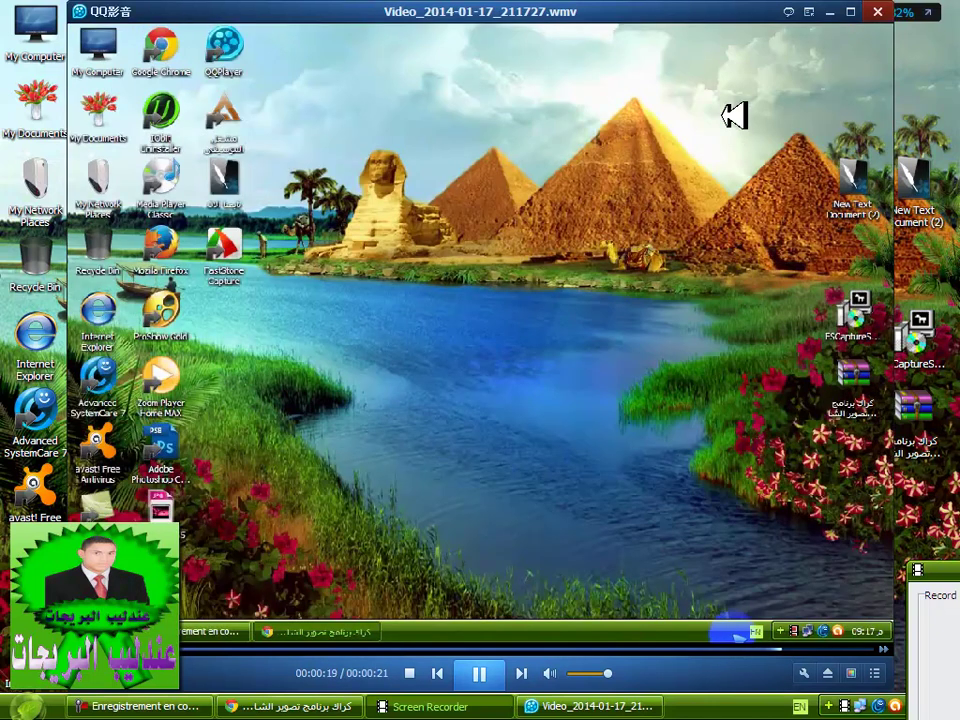
- Close the QQ video player and refresh the desktop
mouse_move(768, 20)
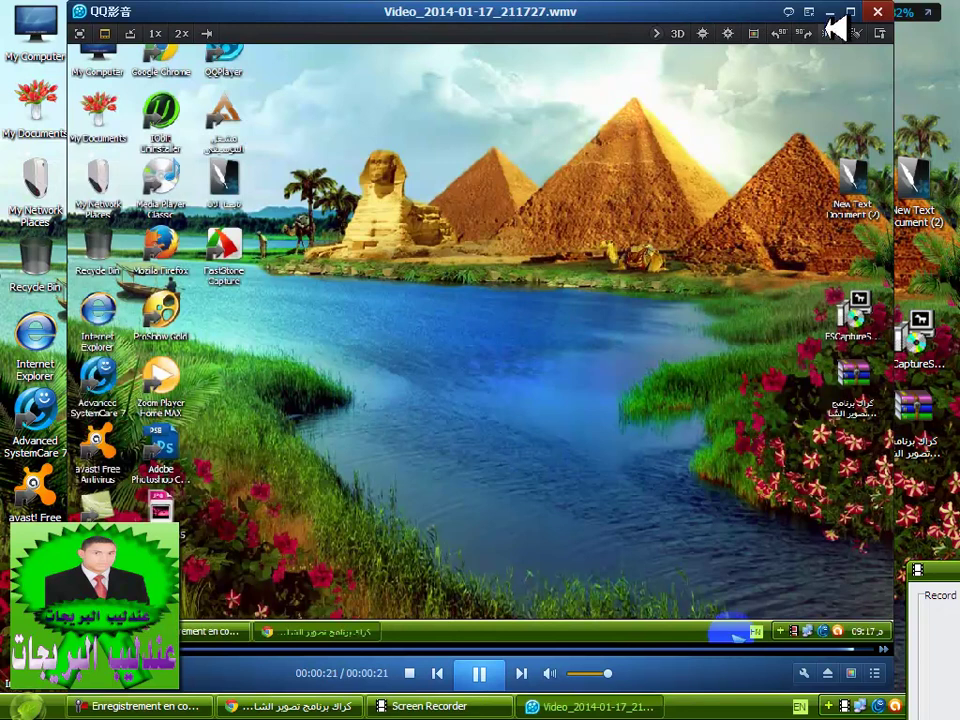
click(855, 12)
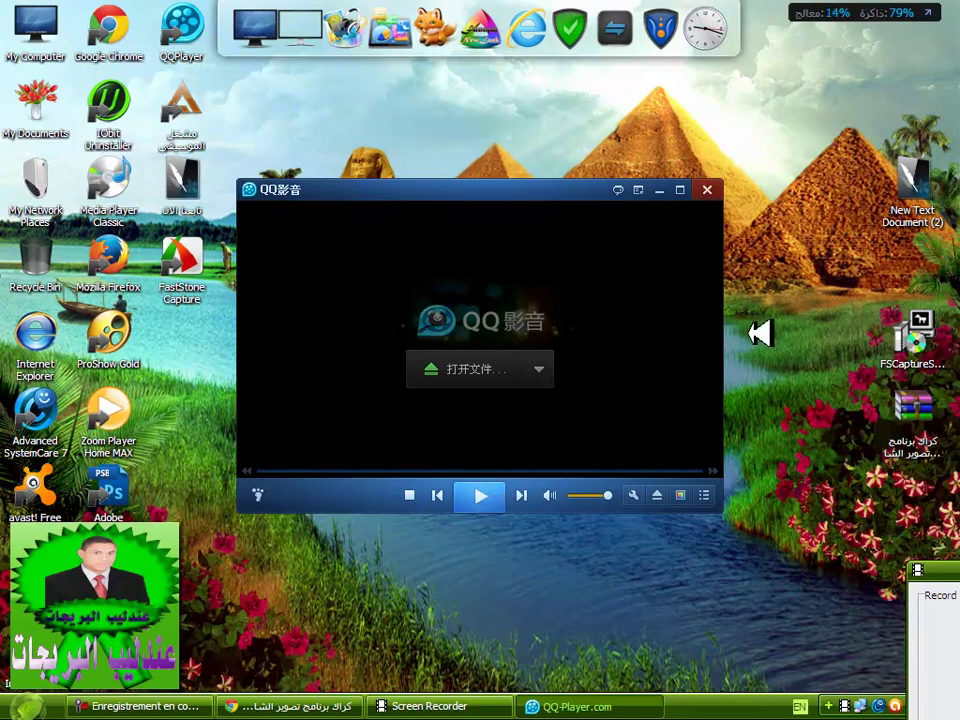
click(710, 187)
right_click(714, 174)
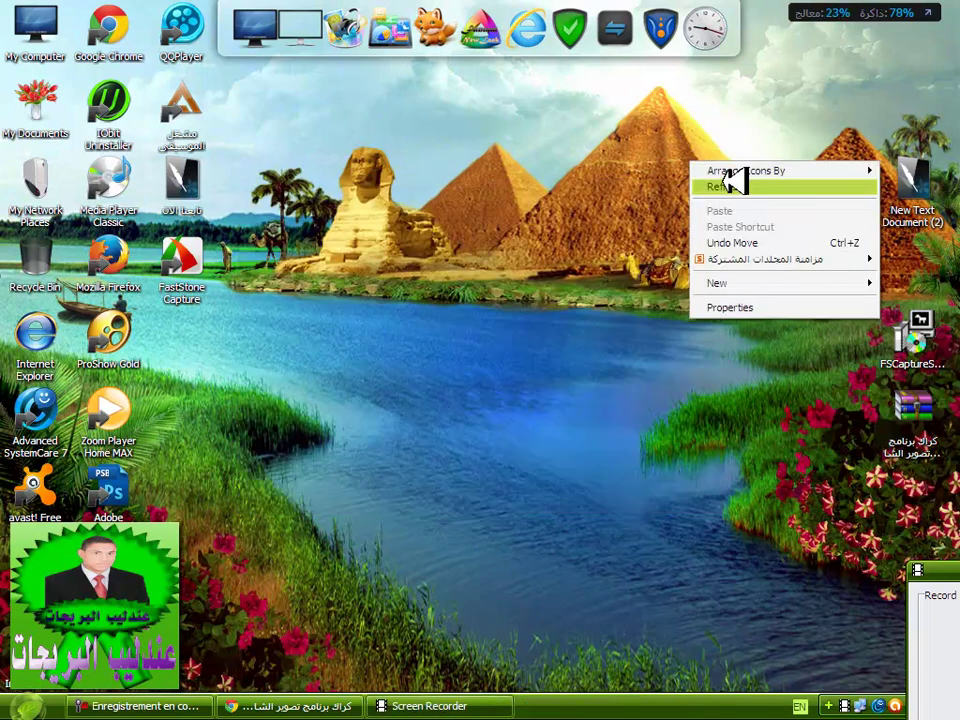
click(738, 185)
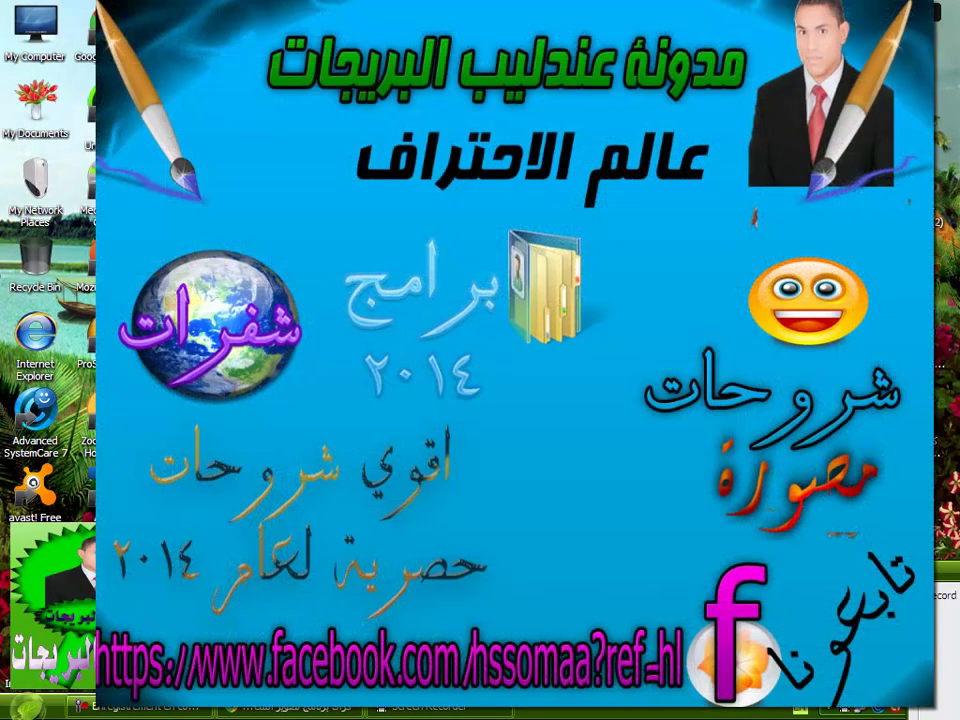